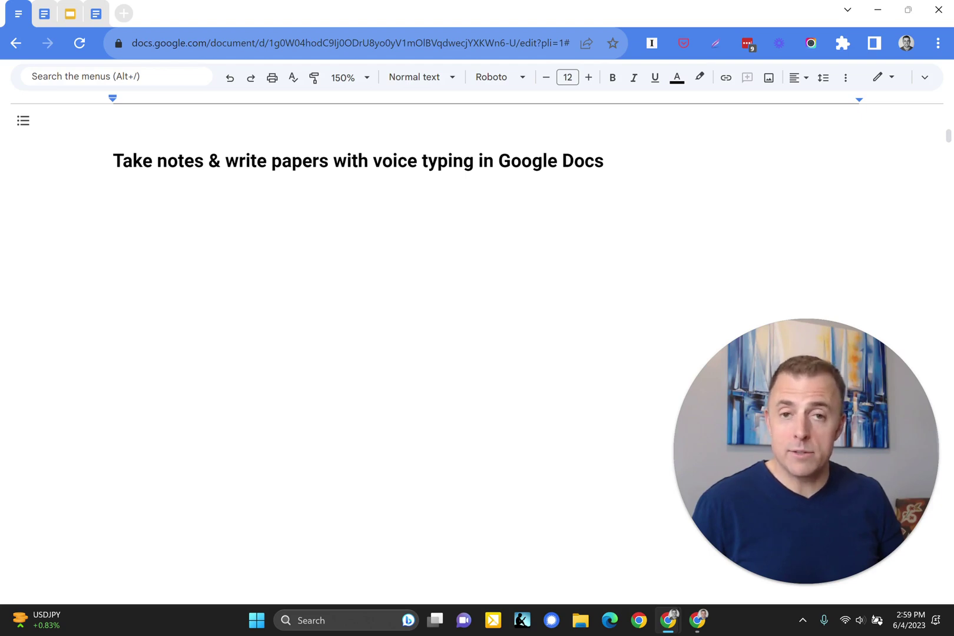
Restore the 'Keep watching if' heading with its Voice Typing and 'Here we go!' bullets
key(ctrl+y)
key(ctrl+y)
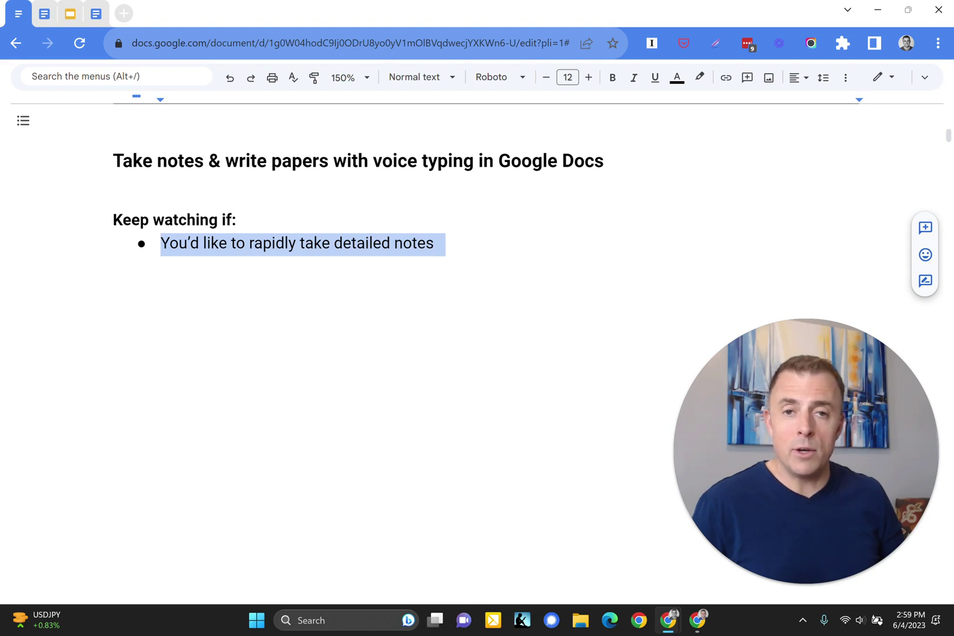
key(ctrl+y)
key(ctrl+y)
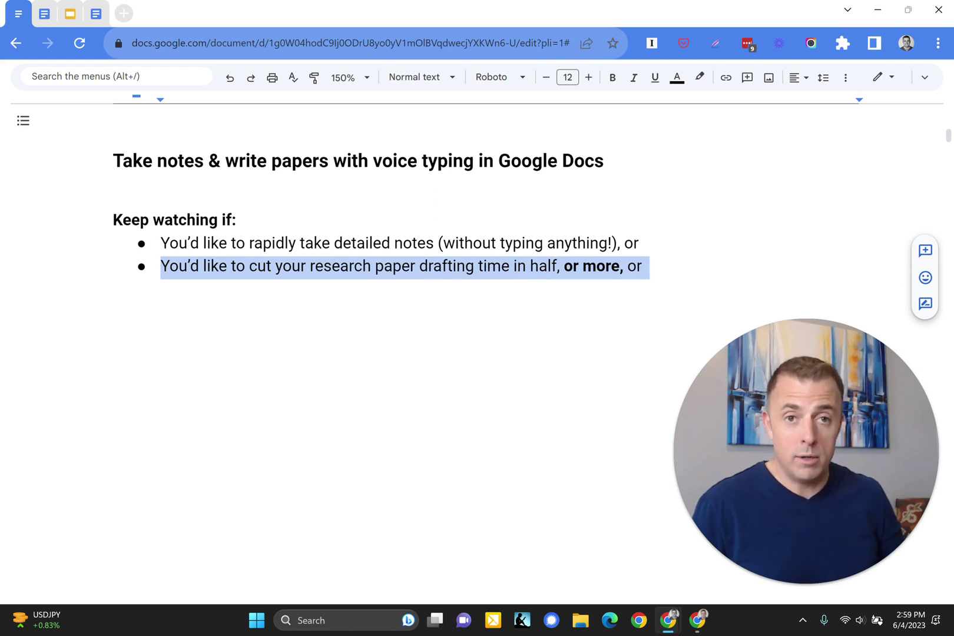
key(ctrl+y)
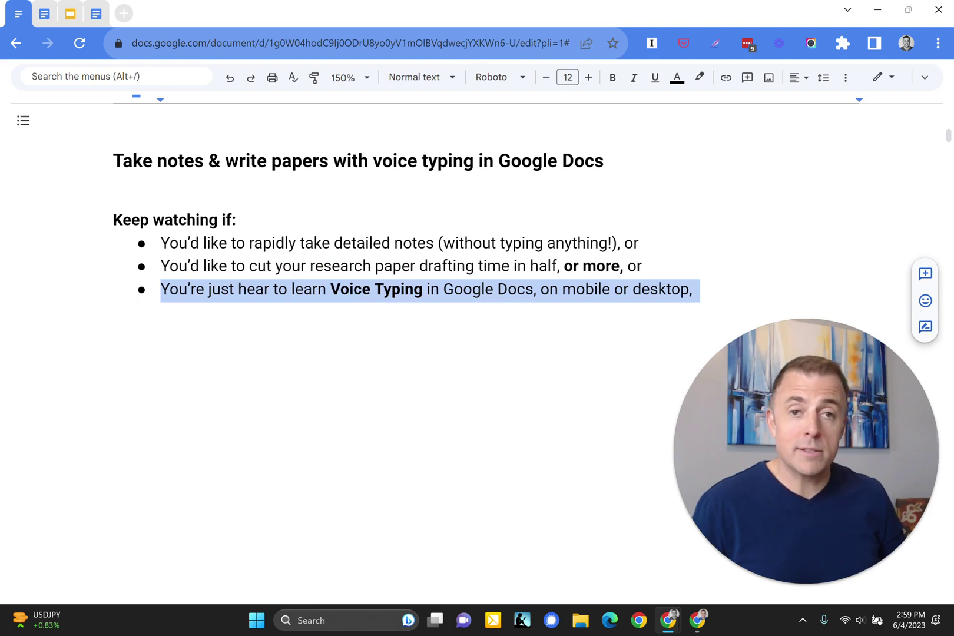
key(ctrl+y)
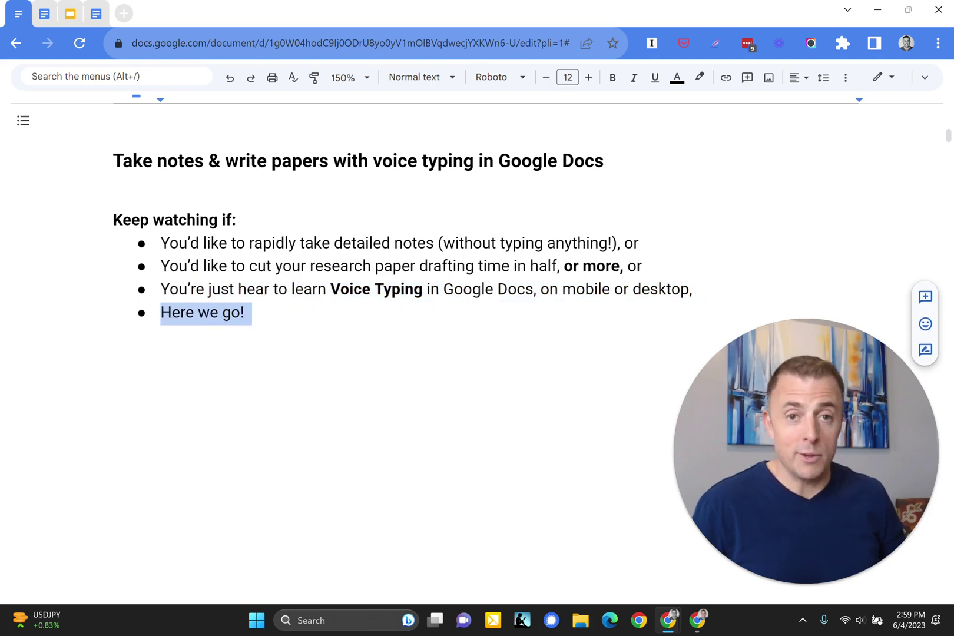
Restore The Basics heading and the 'Tools → Voice Typing → Click the mic (Ctrl+Shift+S) (or Cmd 🍎)' bullet
key(ctrl+y)
key(ctrl+y)
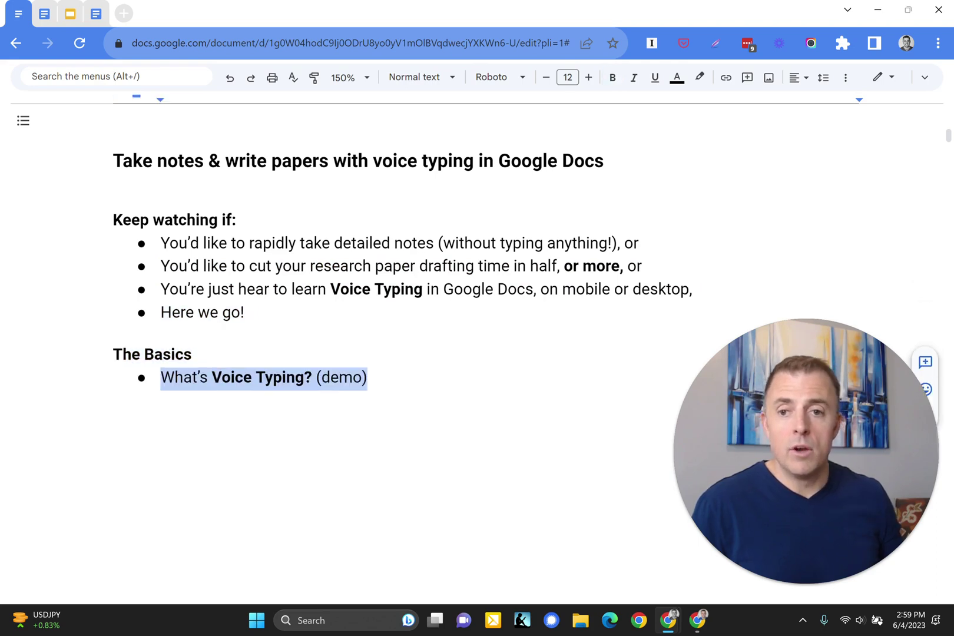
scroll(471, 236, down, 2)
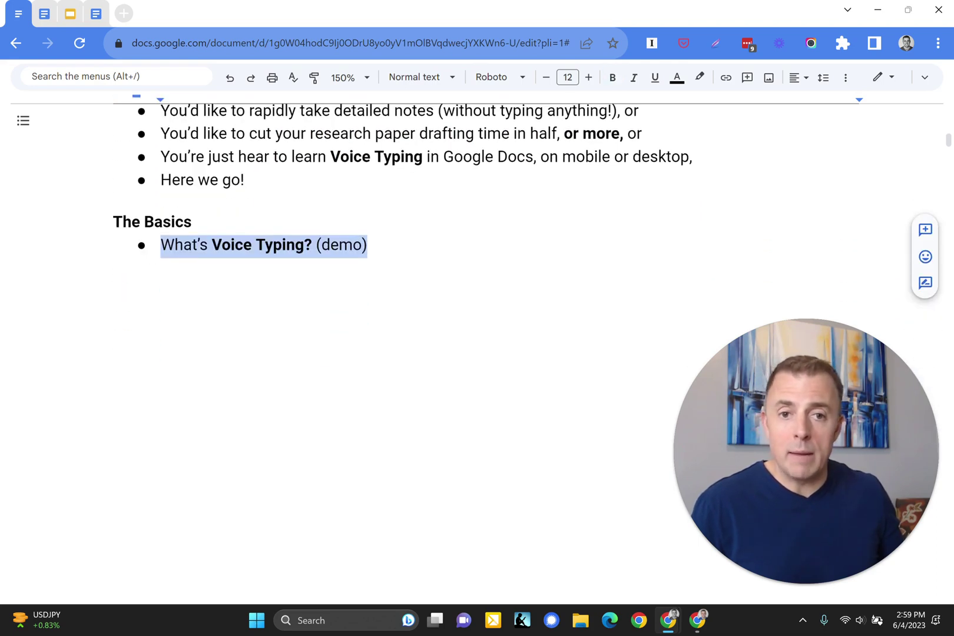
key(ctrl+y)
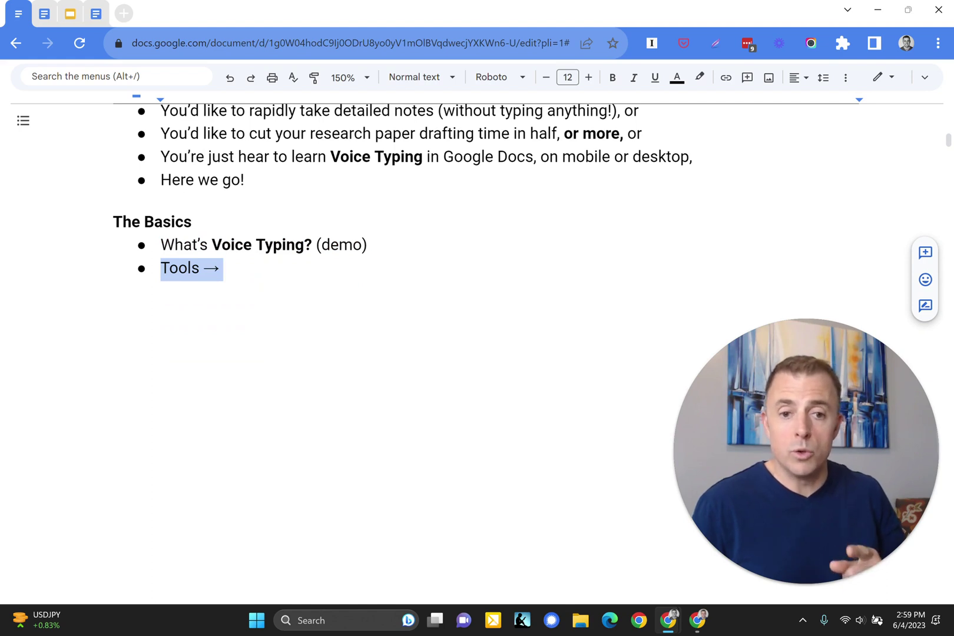
key(ctrl+y)
key(ctrl+y)
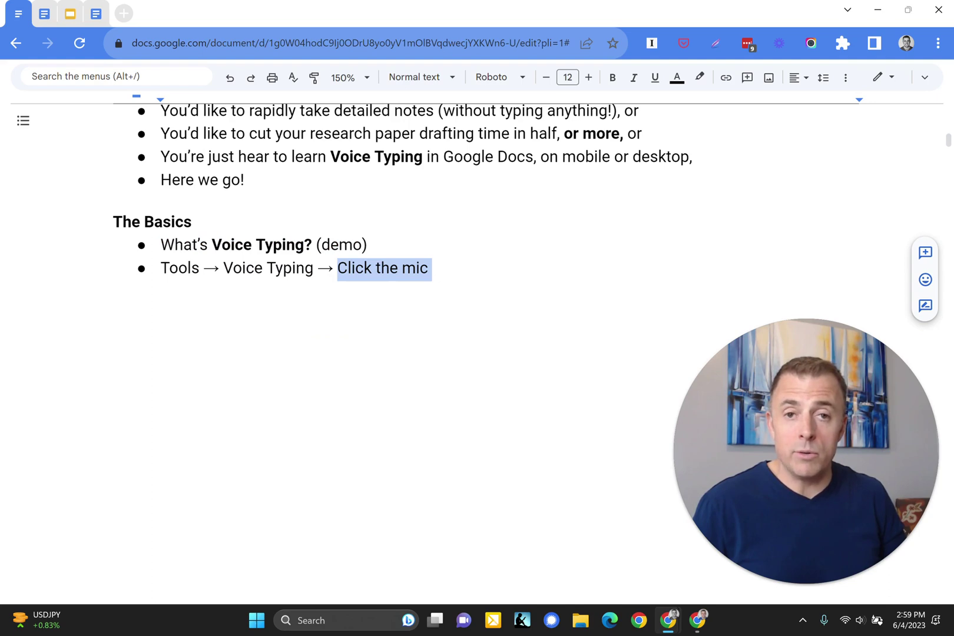
key(ctrl+y)
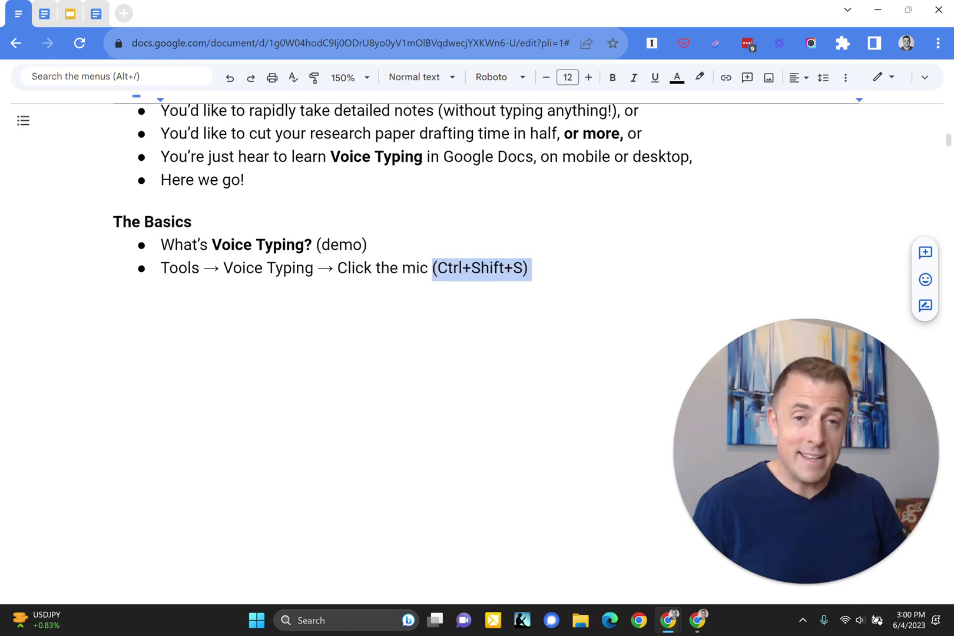
key(ctrl+y)
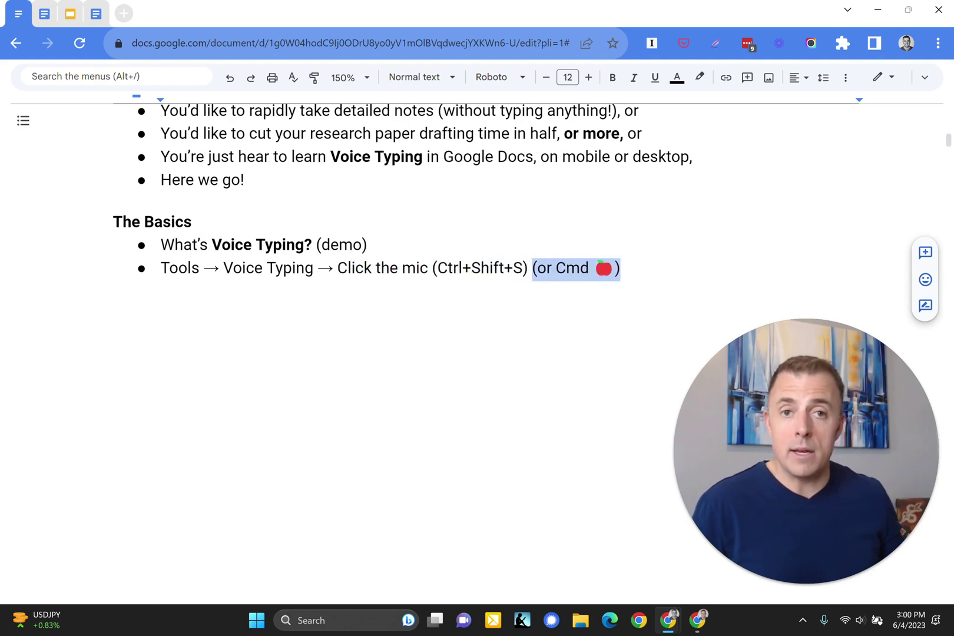
On the Voice Typing Demo Page, dictate a first sentence using Tools > Voice typing
click(44, 13)
click(196, 272)
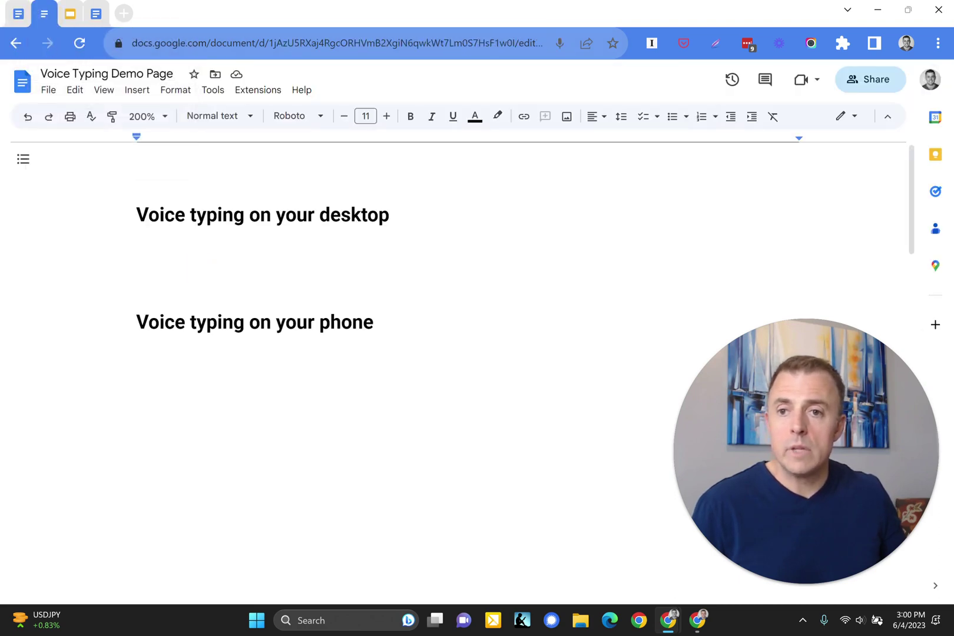
click(214, 92)
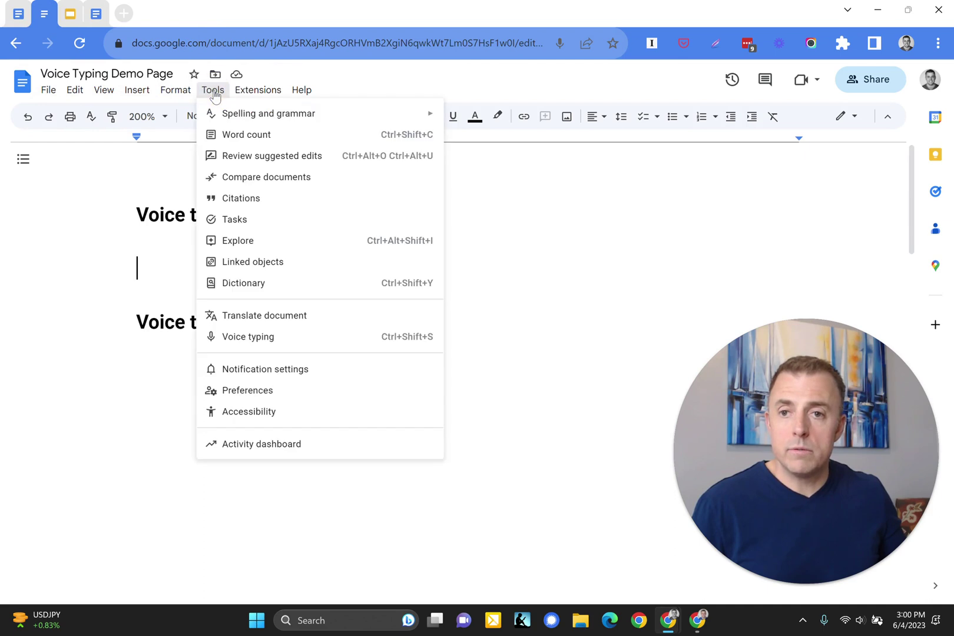
click(293, 337)
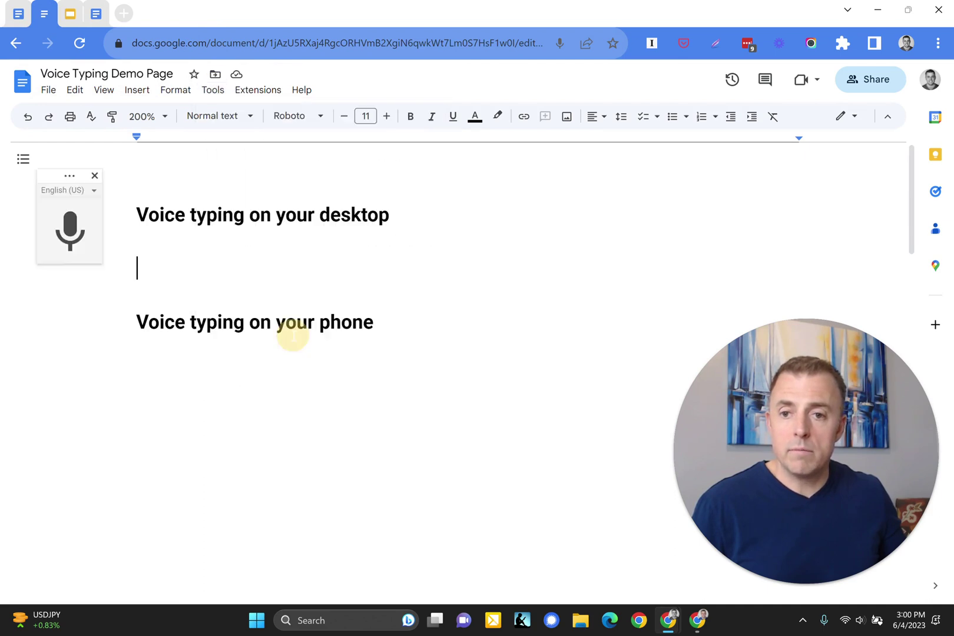
click(70, 231)
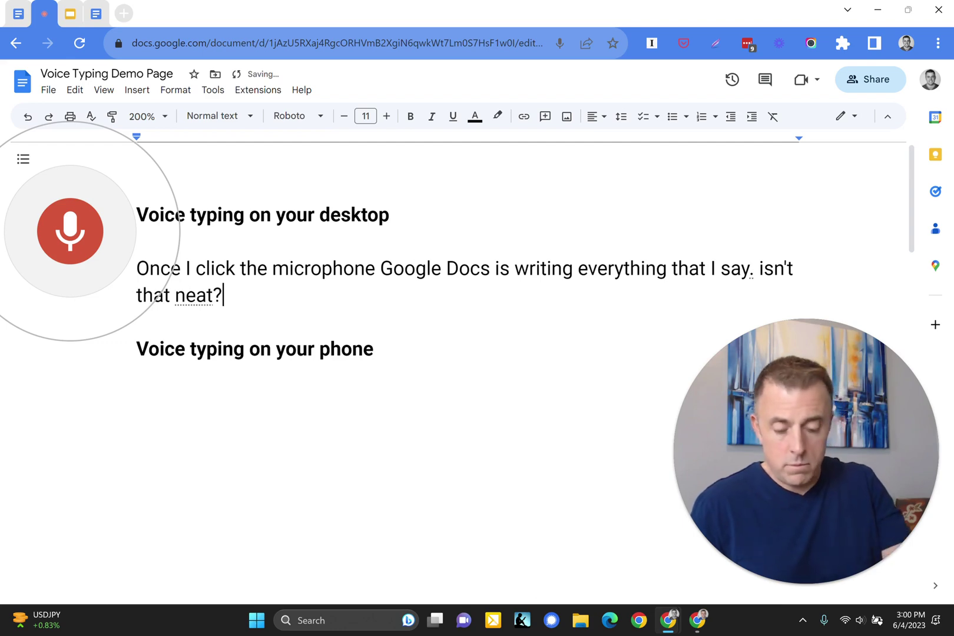
key(ctrl+shift+s)
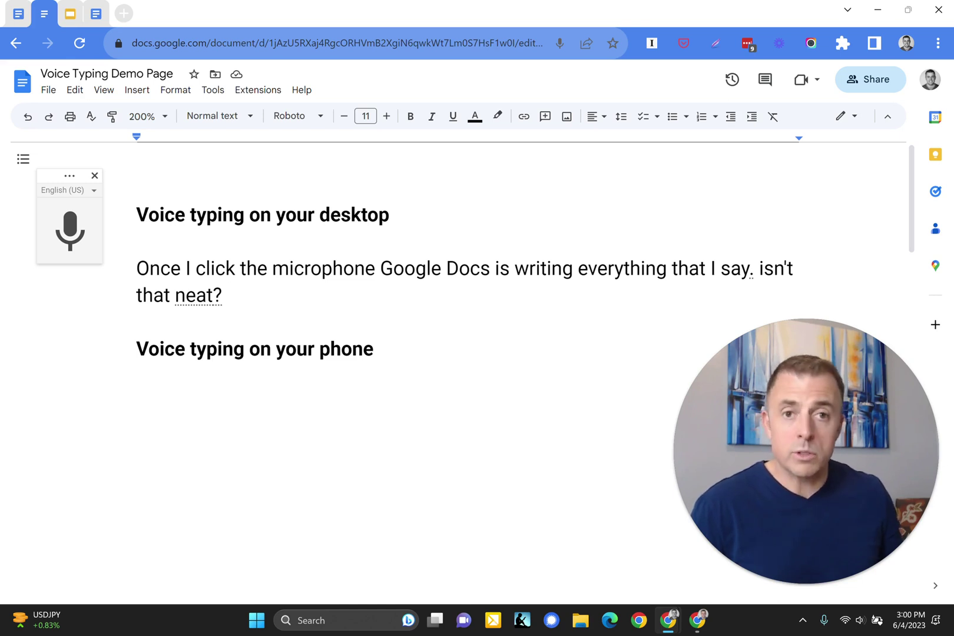
click(95, 176)
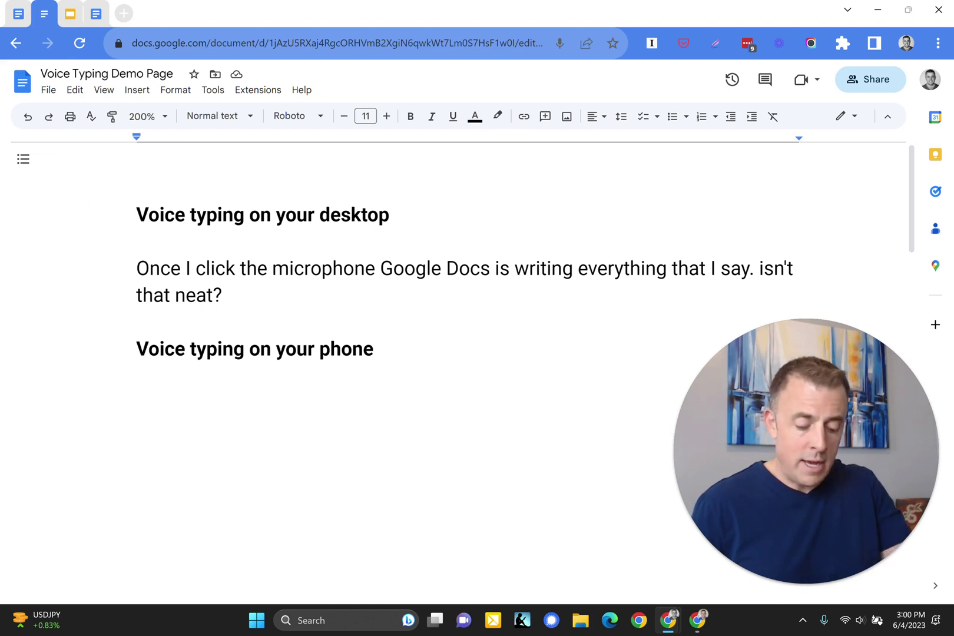
Dictate a second sentence via Ctrl+Shift+S and close the voice typing panel
key(ctrl+shift+s)
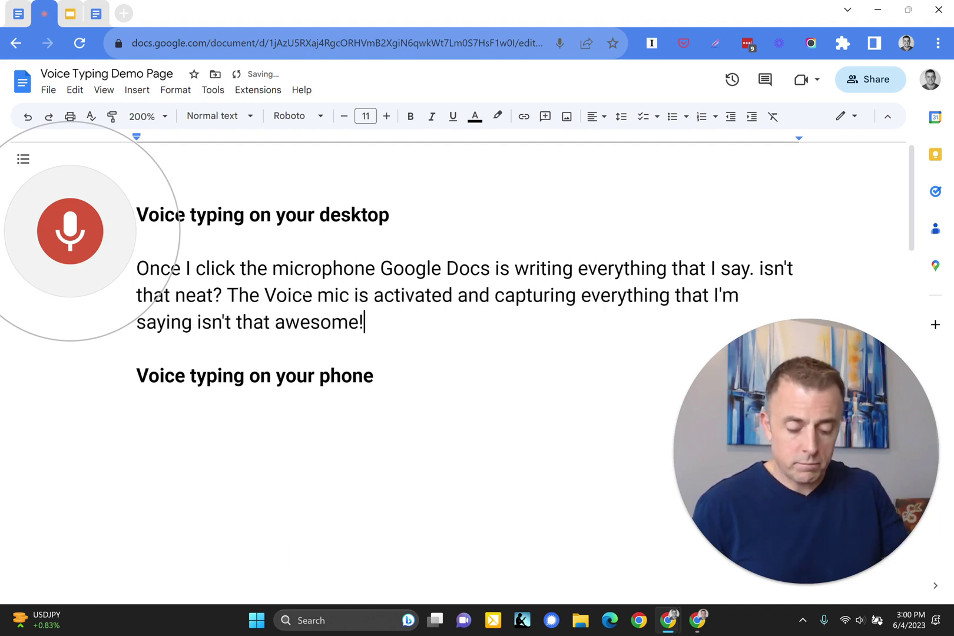
click(70, 231)
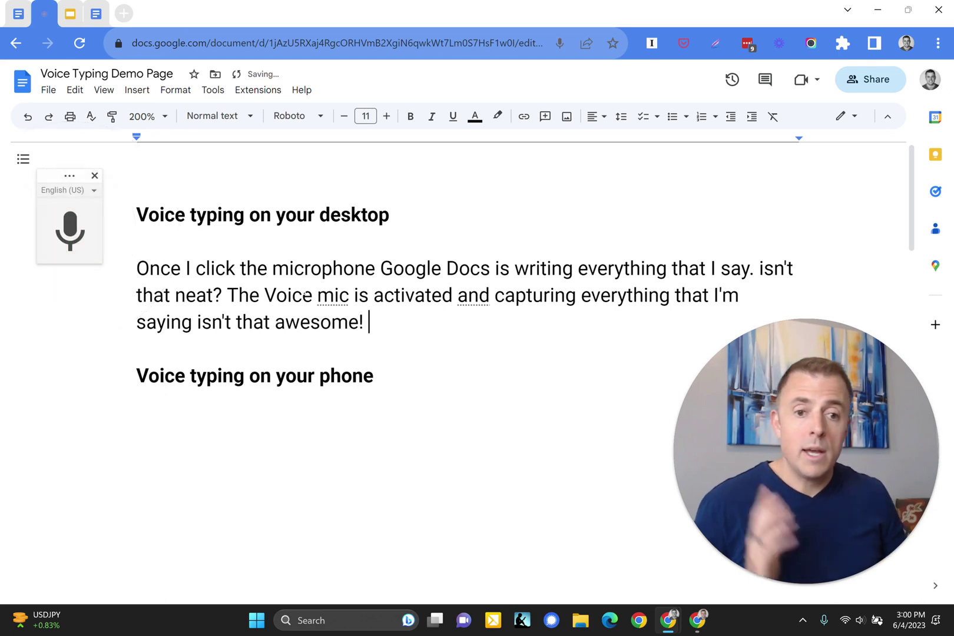
click(95, 176)
Back in the outline, restore the note-taking question and the 40 vs. 150 WPM 'You win! (+90 WPM)' bullets
click(19, 14)
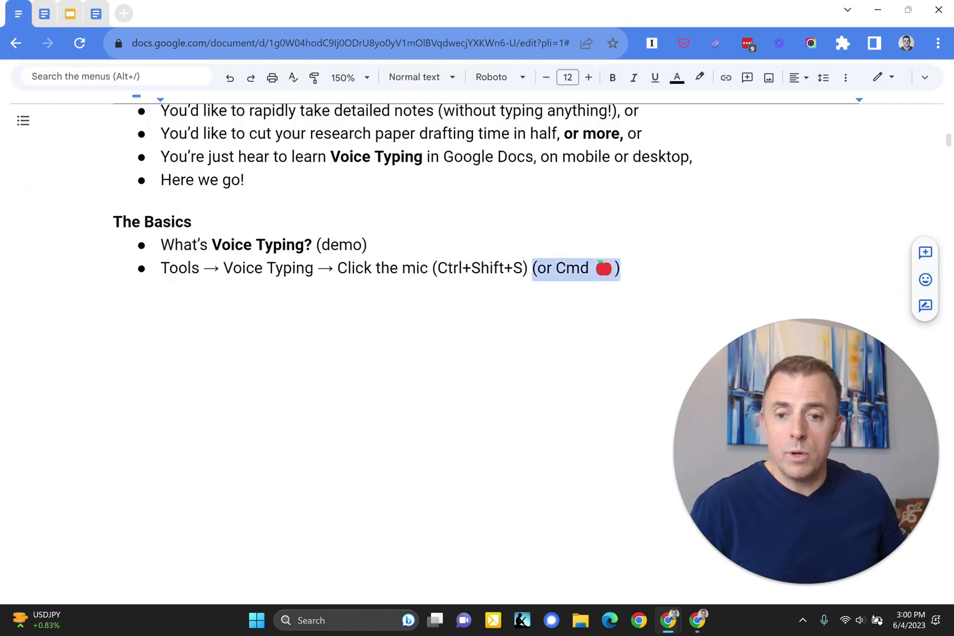
key(ctrl+z)
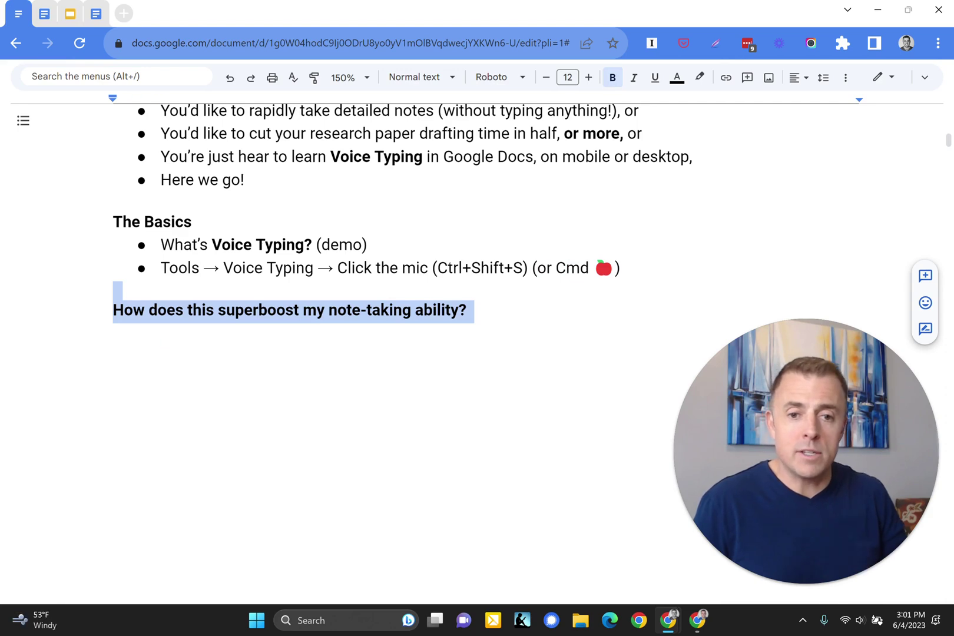
key(ctrl+z)
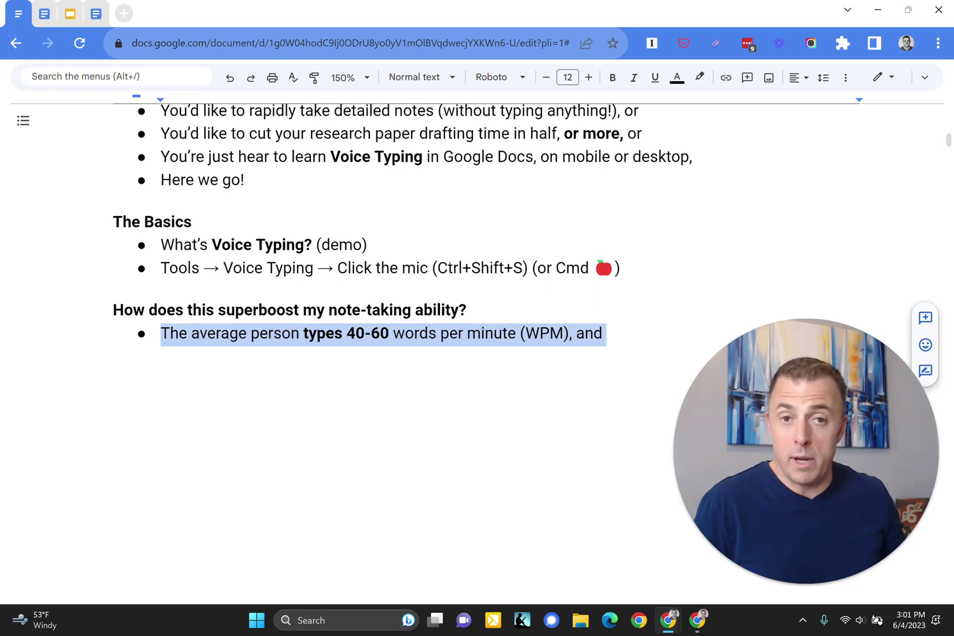
key(ctrl+z)
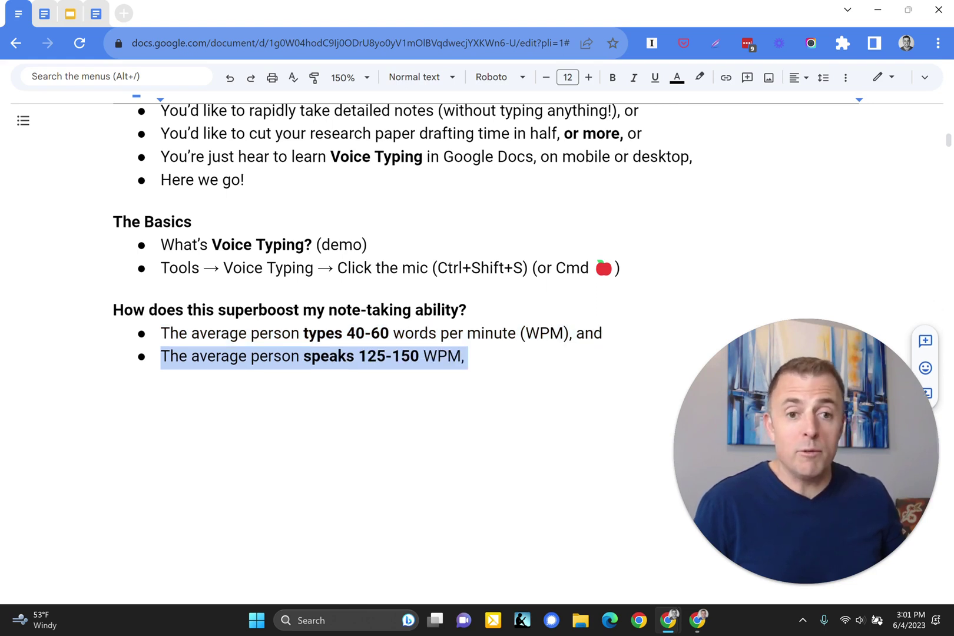
key(ctrl+z)
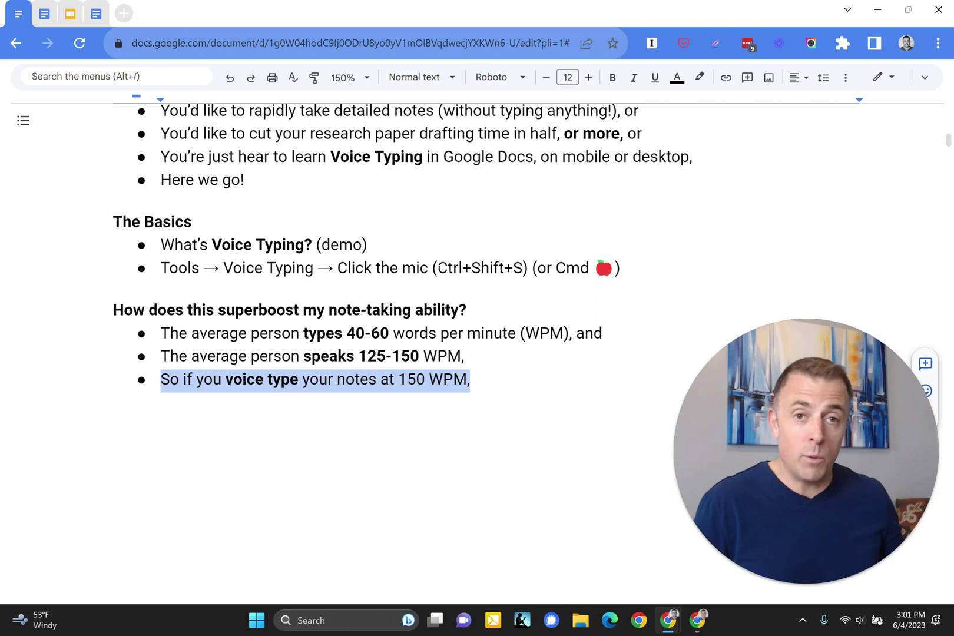
key(ctrl+z)
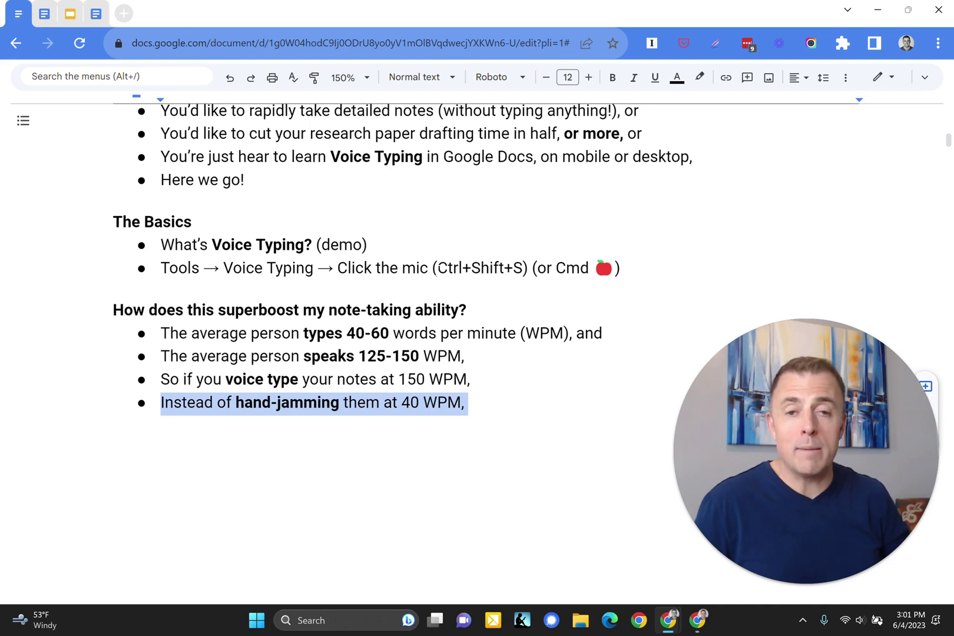
key(ctrl+z)
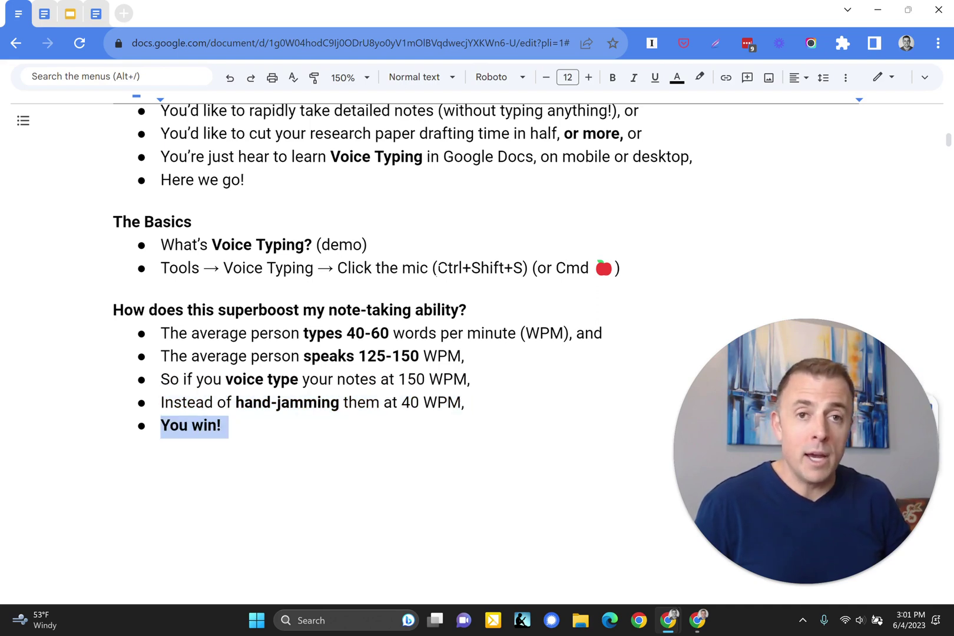
key(ctrl+z)
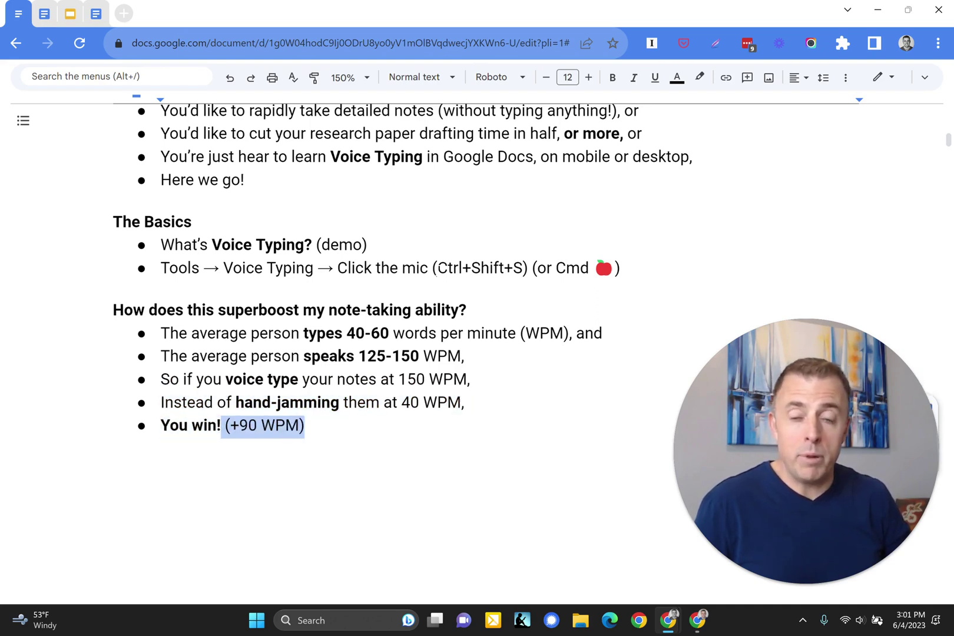
Restore the desktop Google Docs bullet and the desk note-taking question ending '(zero feng shui)'
key(ctrl+z)
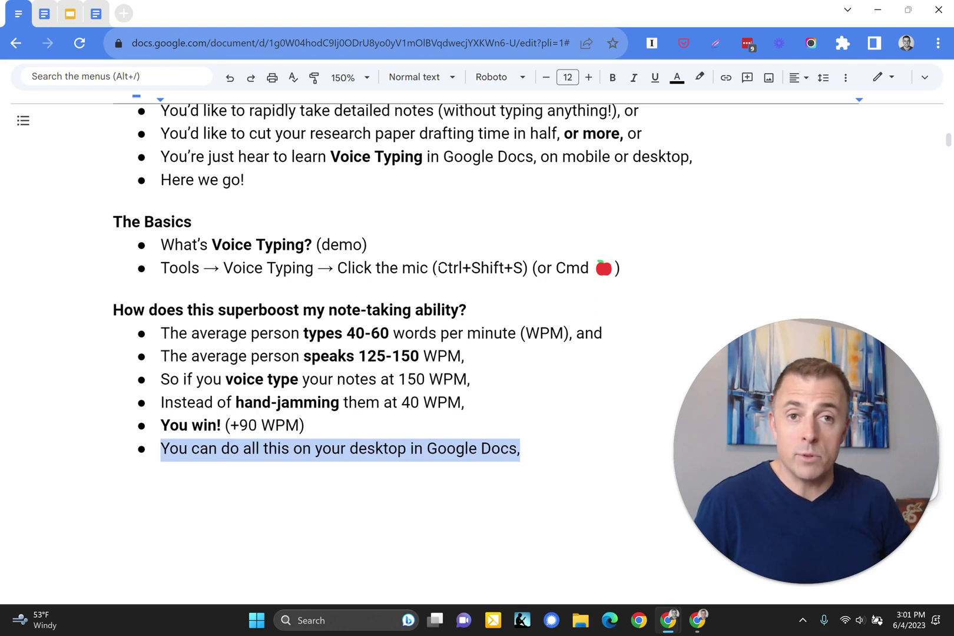
key(ctrl+z)
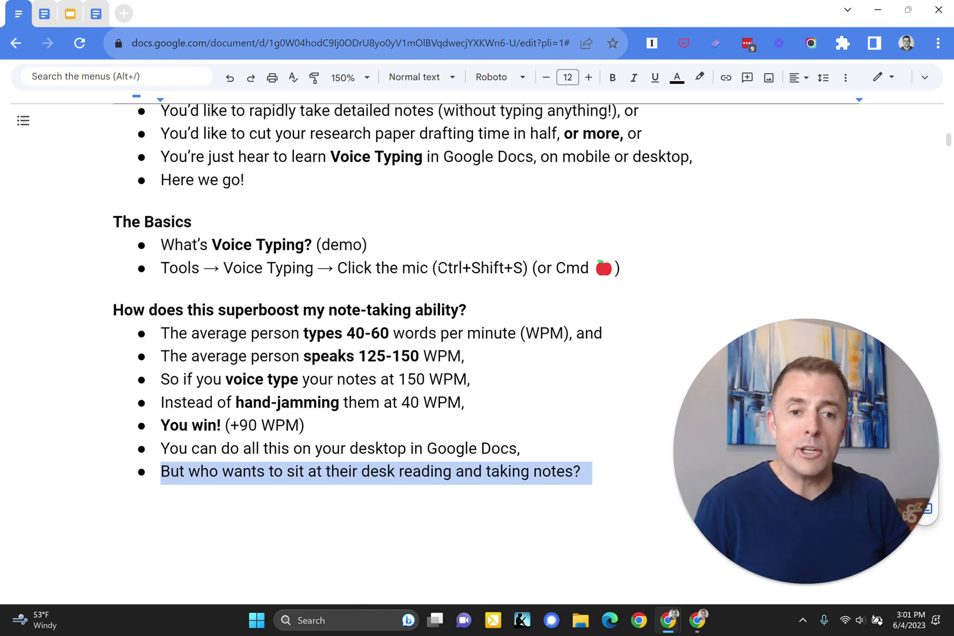
key(ctrl+z)
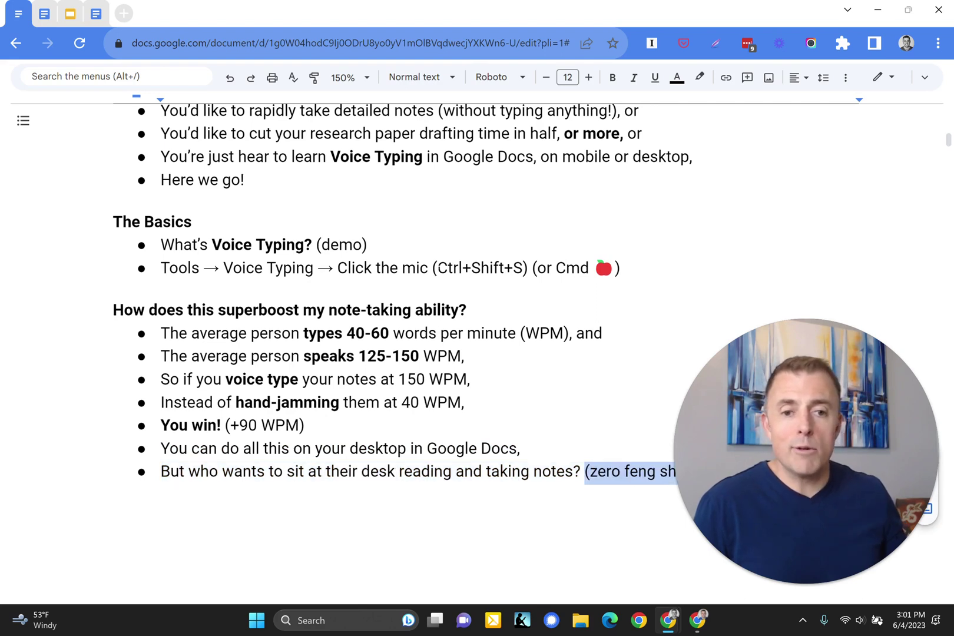
scroll(412, 295, down, 3)
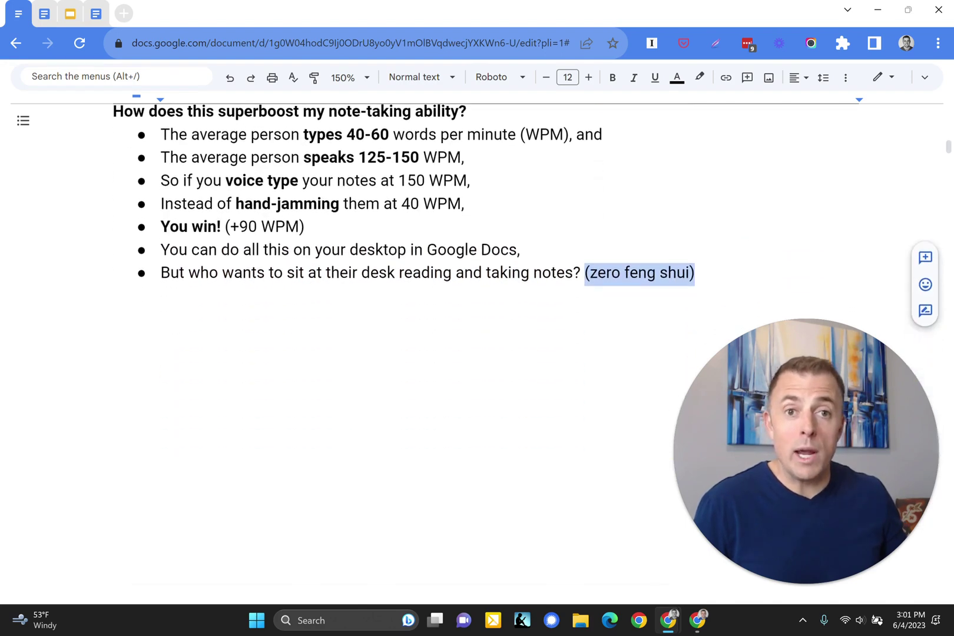
click(70, 13)
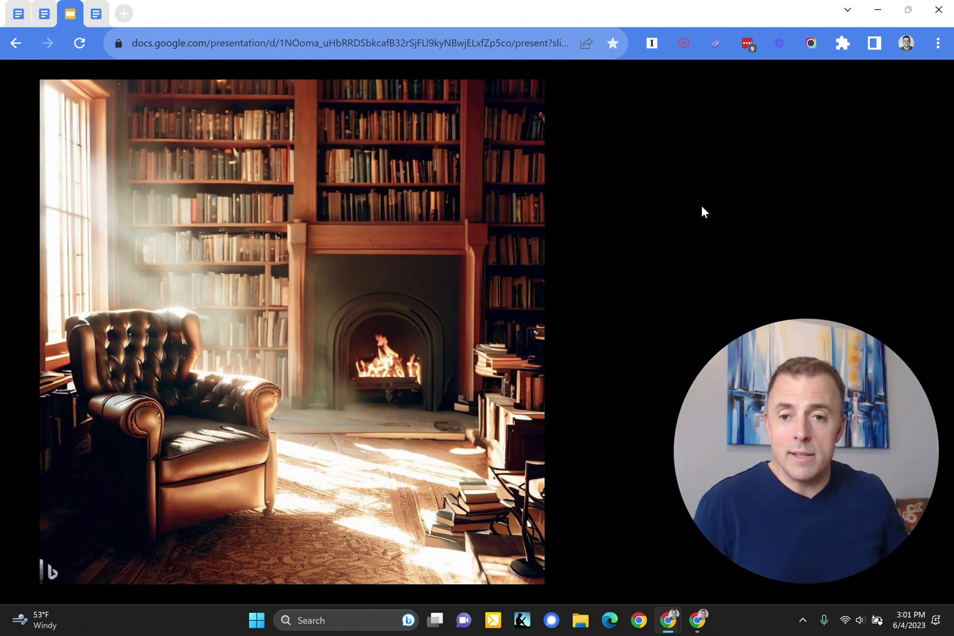
key(Right)
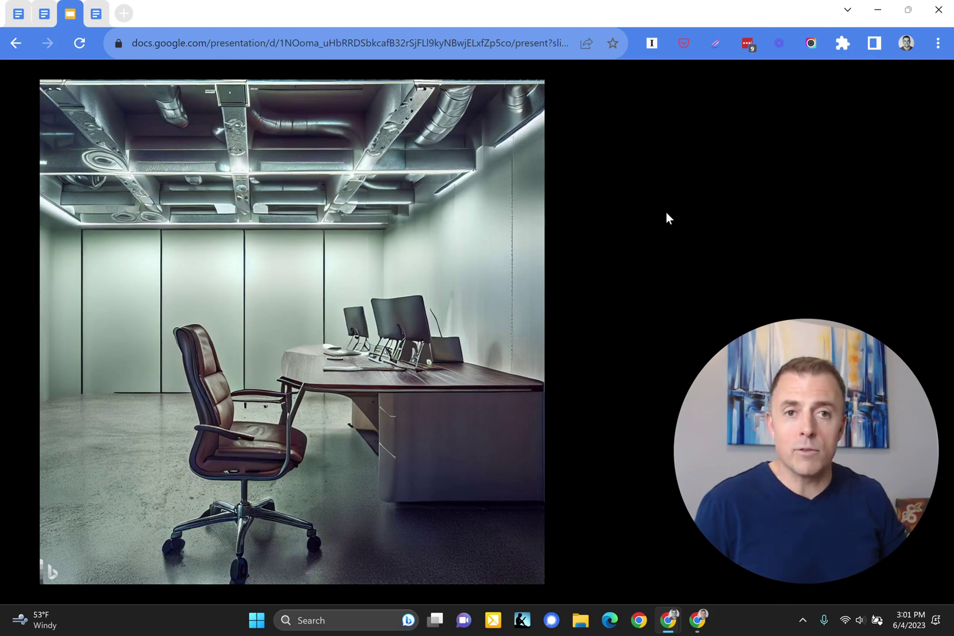
key(Left)
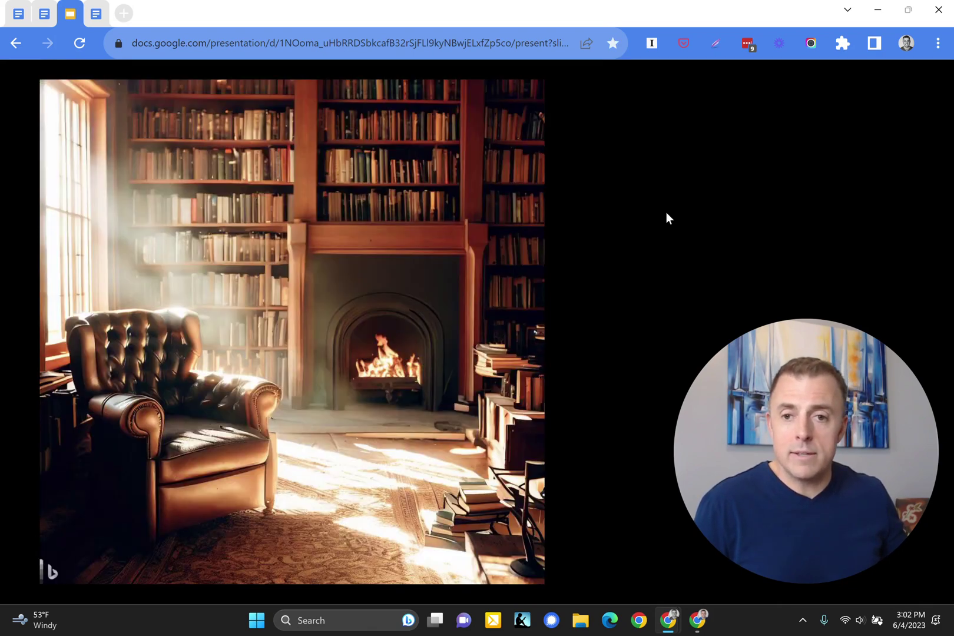
key(Right)
key(Left)
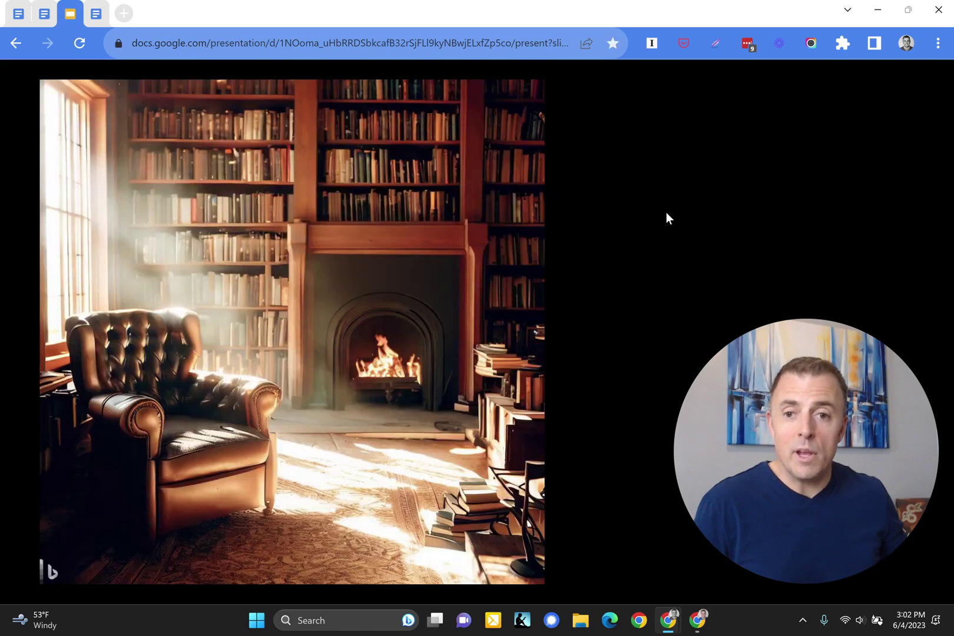
click(19, 13)
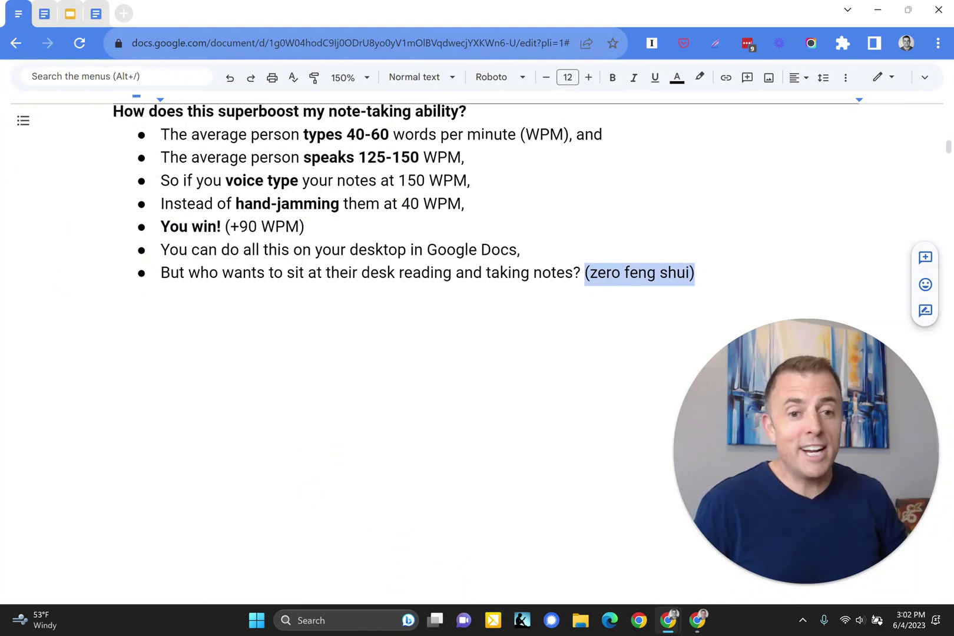
Restore the 'Voice typing notes on your phone!', warm hearth, and phone demo bullets
key(ctrl+z)
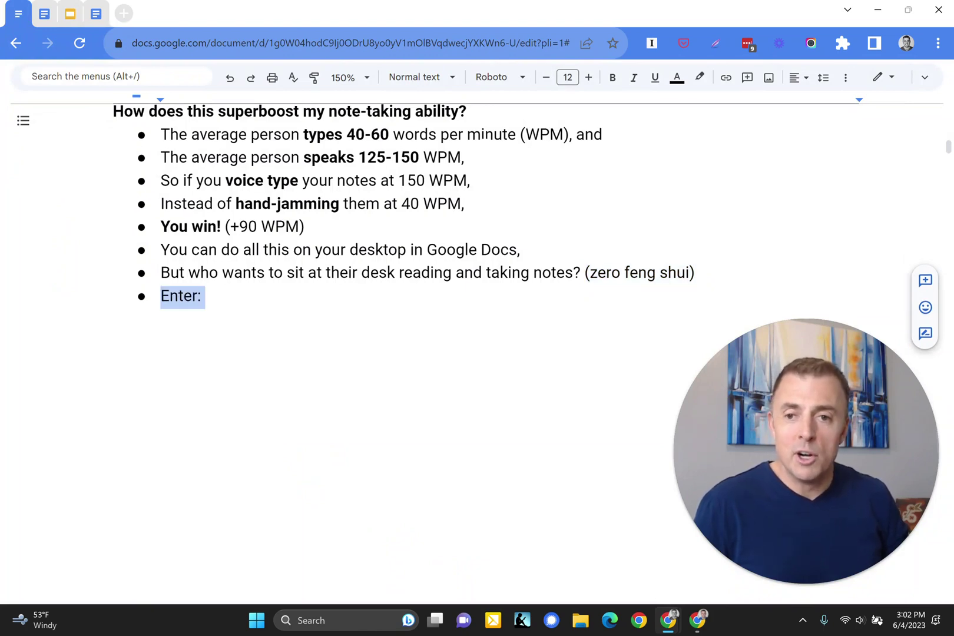
key(ctrl+z)
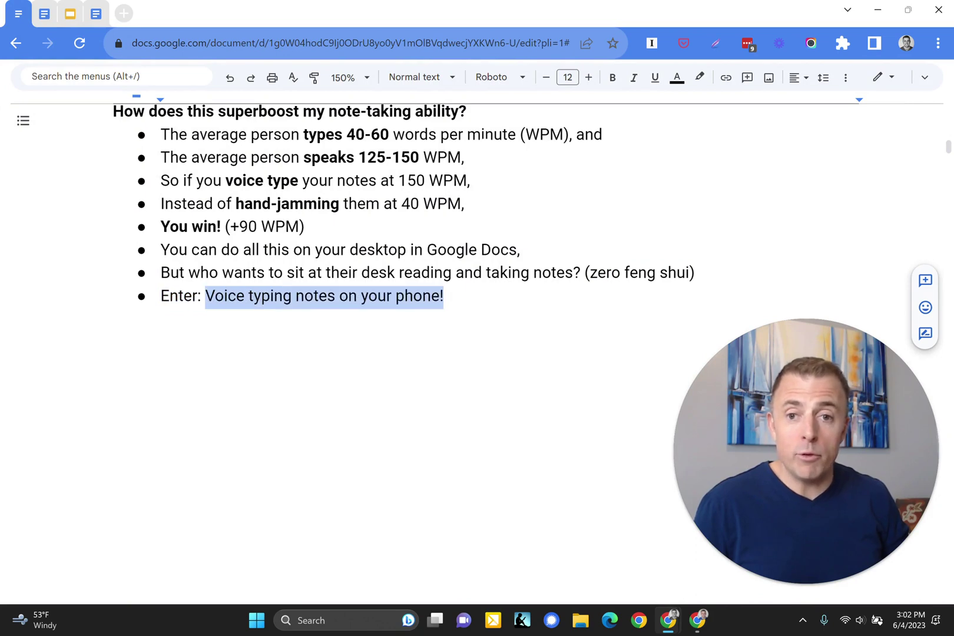
key(ctrl+z)
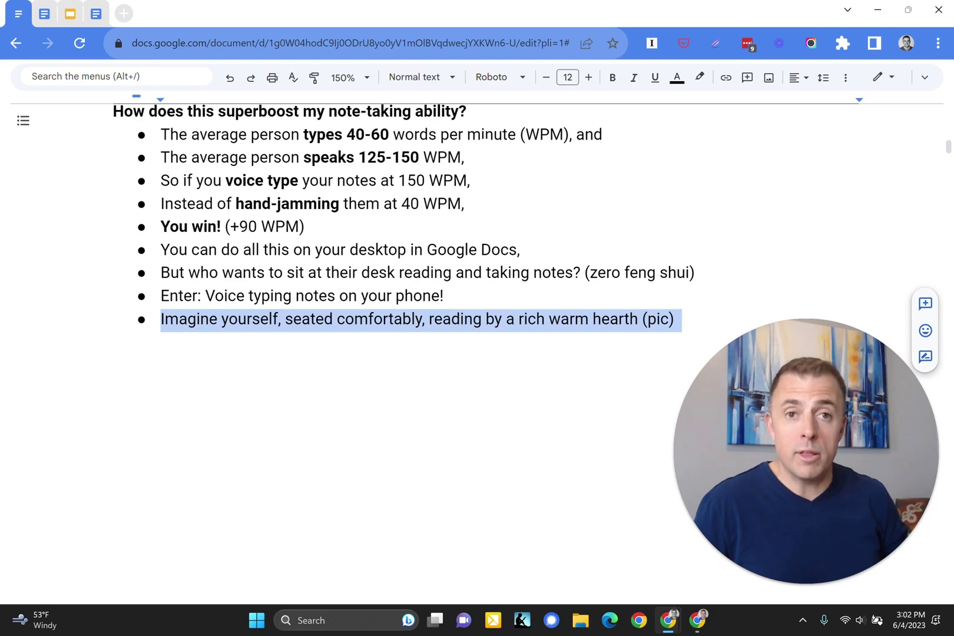
key(ctrl+z)
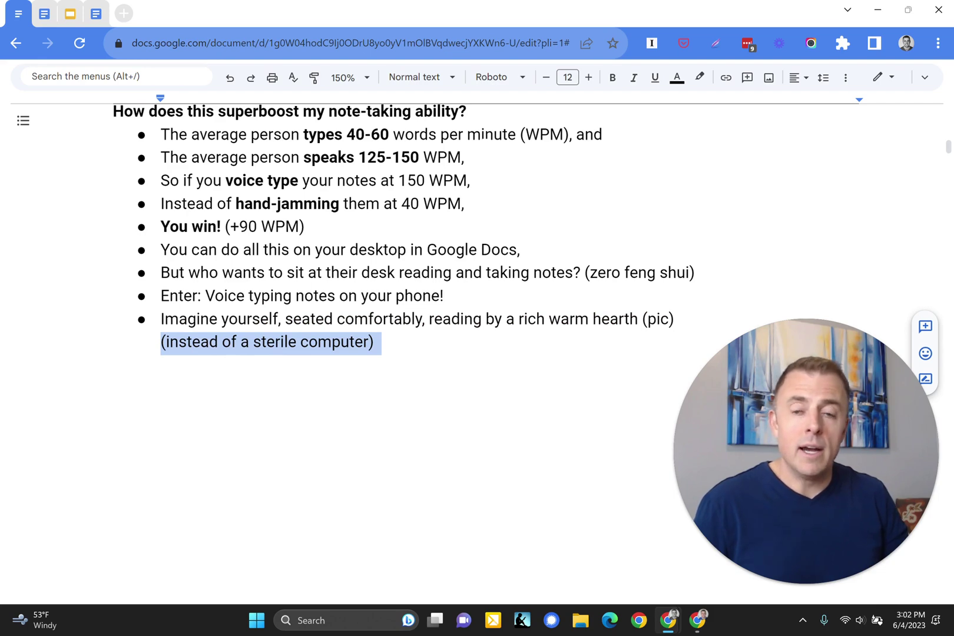
key(ctrl+y)
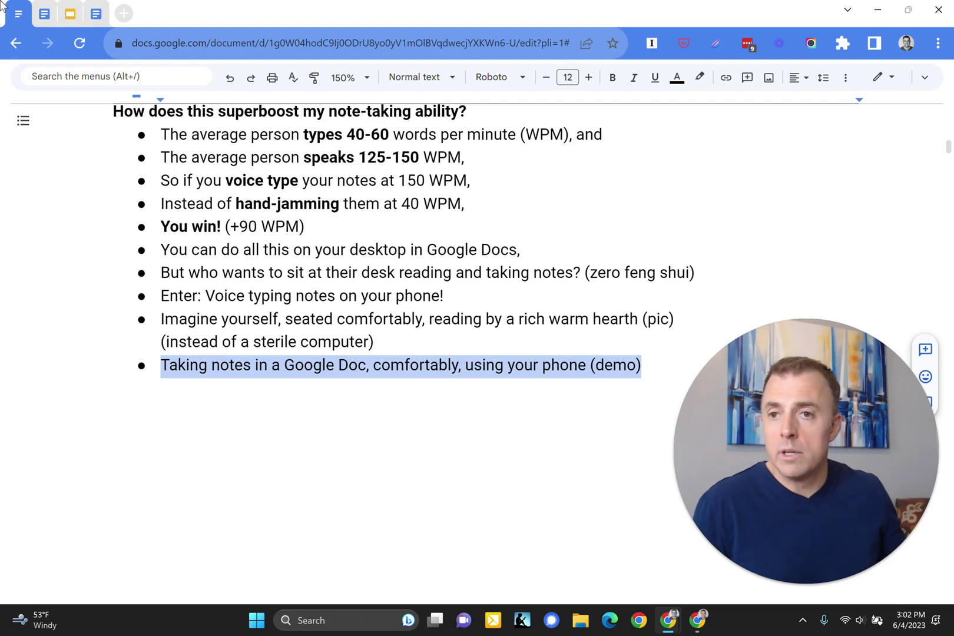
Open the Voice Typing Demo Page and scroll to the 'Voice typing on your phone' section
click(44, 13)
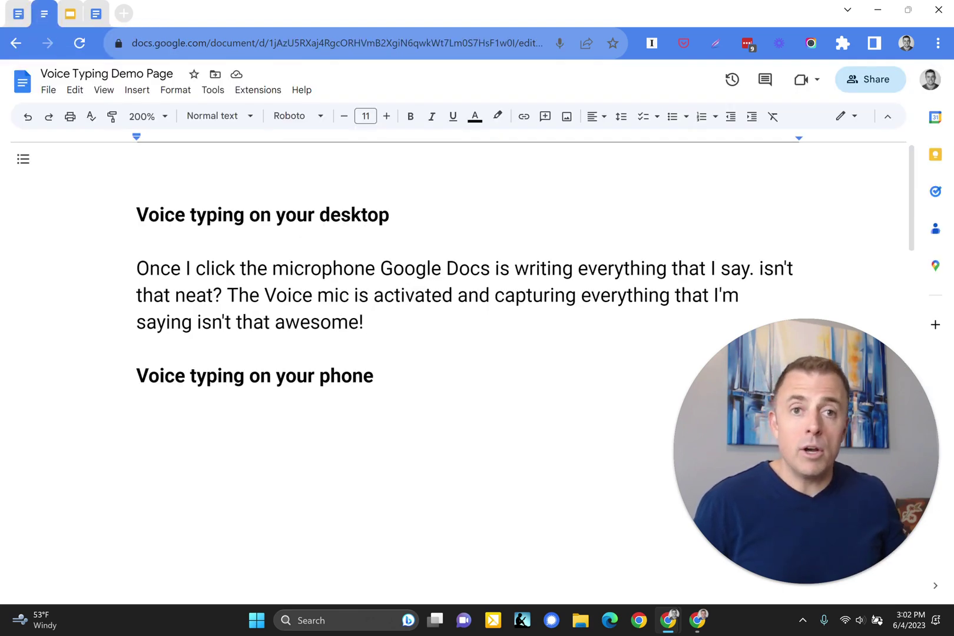
scroll(460, 353, down, 1)
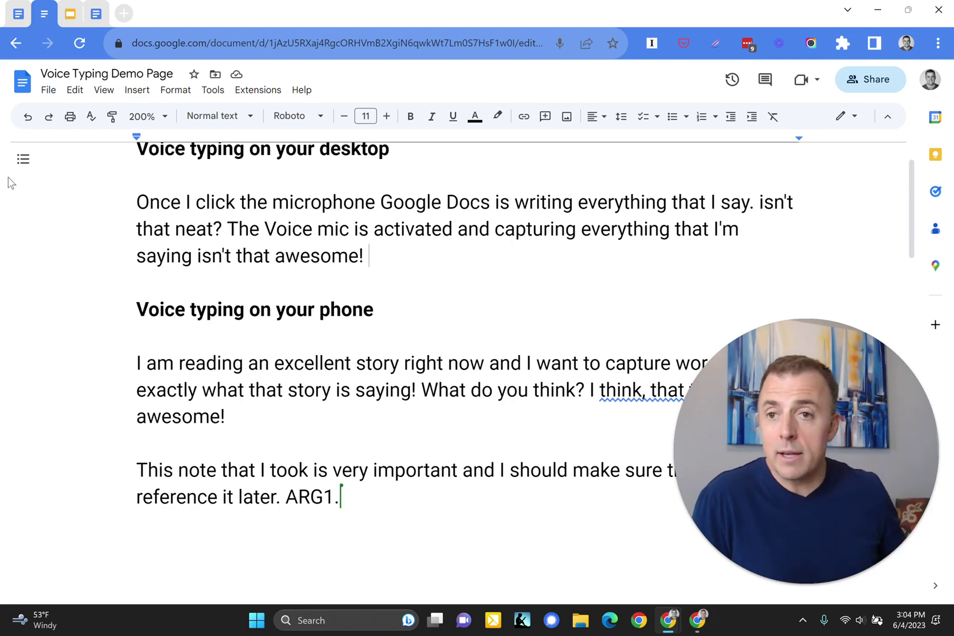
Search the Annotated Bibliography for 'arg1', step to the seventh of nine matches, then return to the outline
click(96, 15)
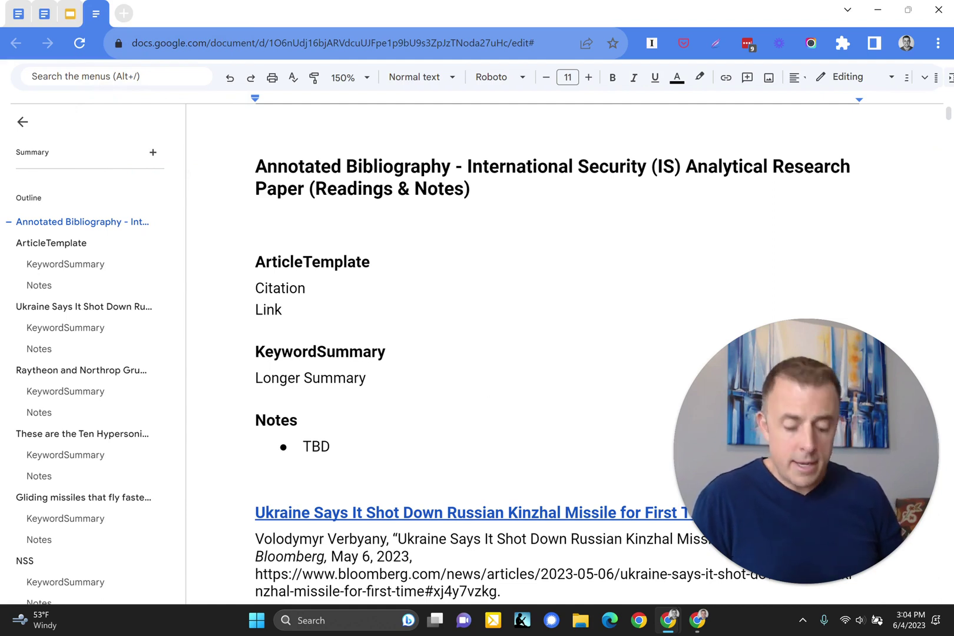
key(ctrl+f)
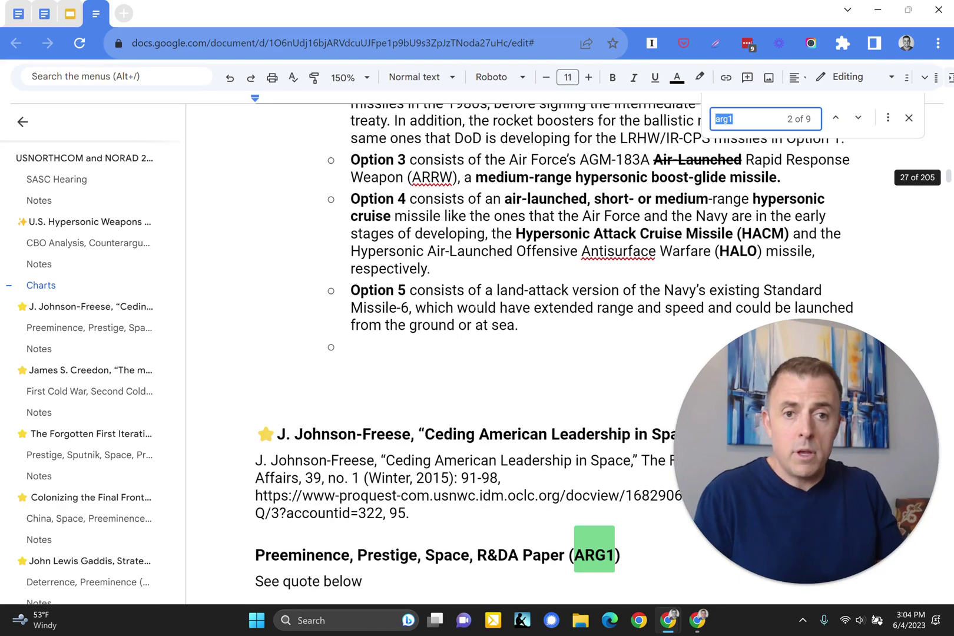
key(Return)
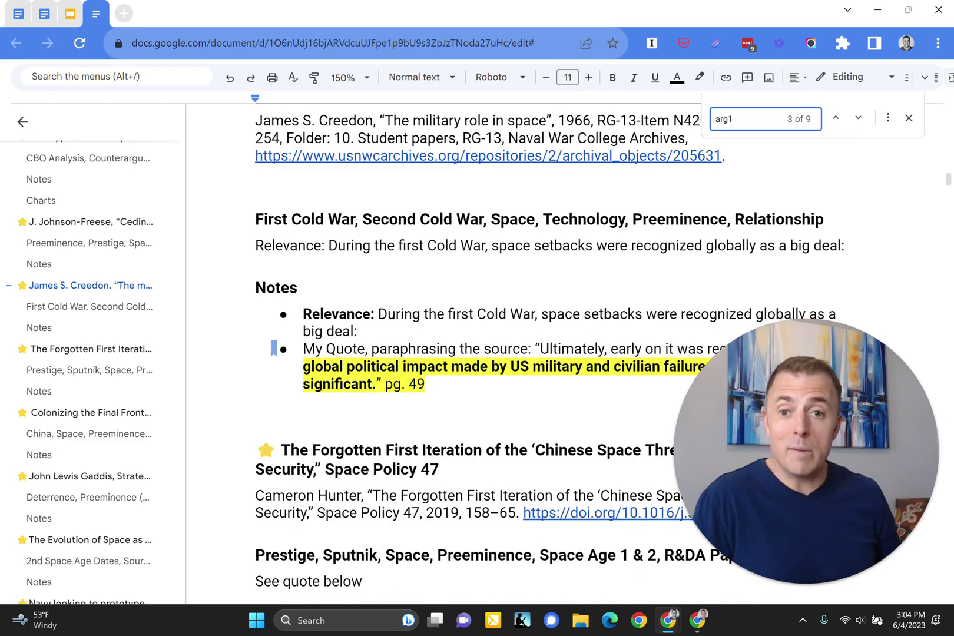
key(Return)
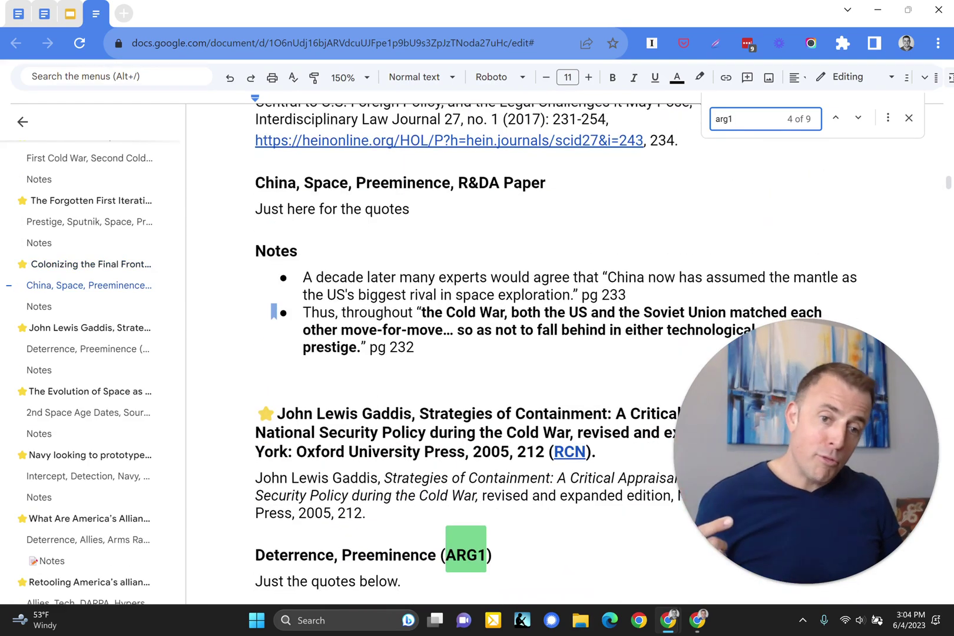
key(Return)
key(Return)
key(Return)
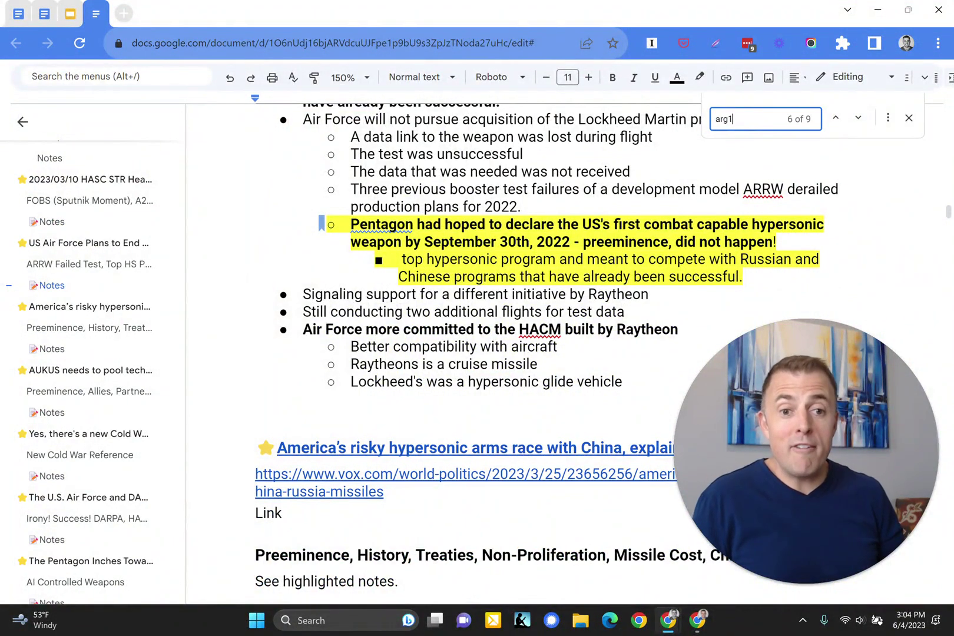
key(Return)
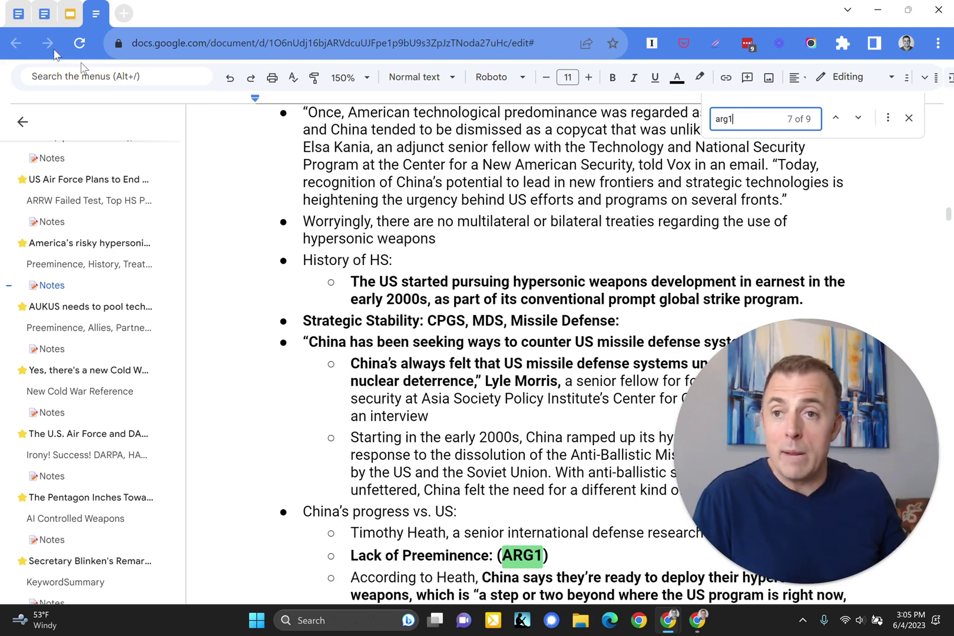
click(18, 14)
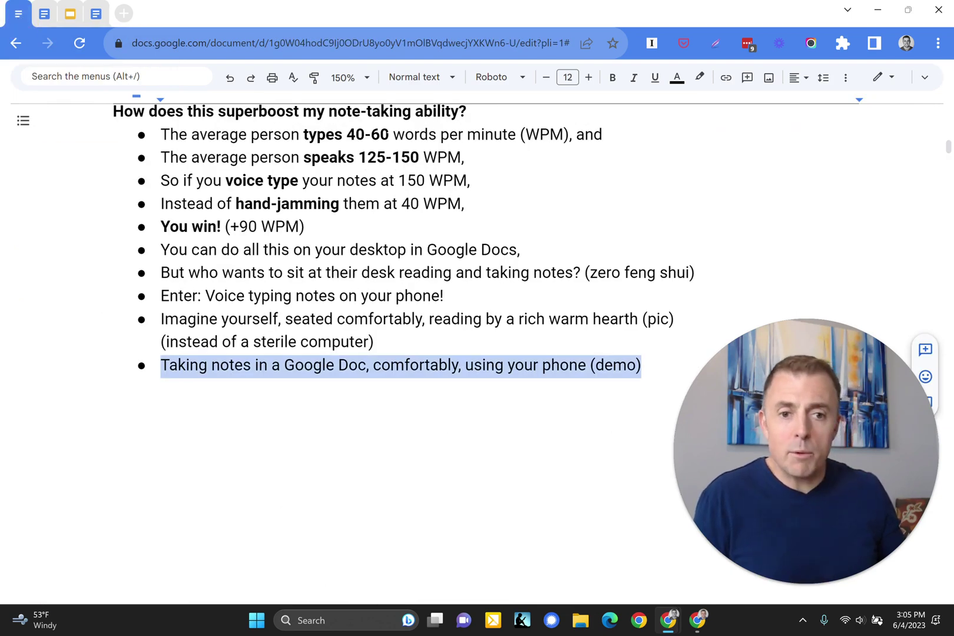
Under the paper-drafting heading, restore bullets on quicker drafting, editing versus creating, and thinking faster than typing
triple_click(353, 411)
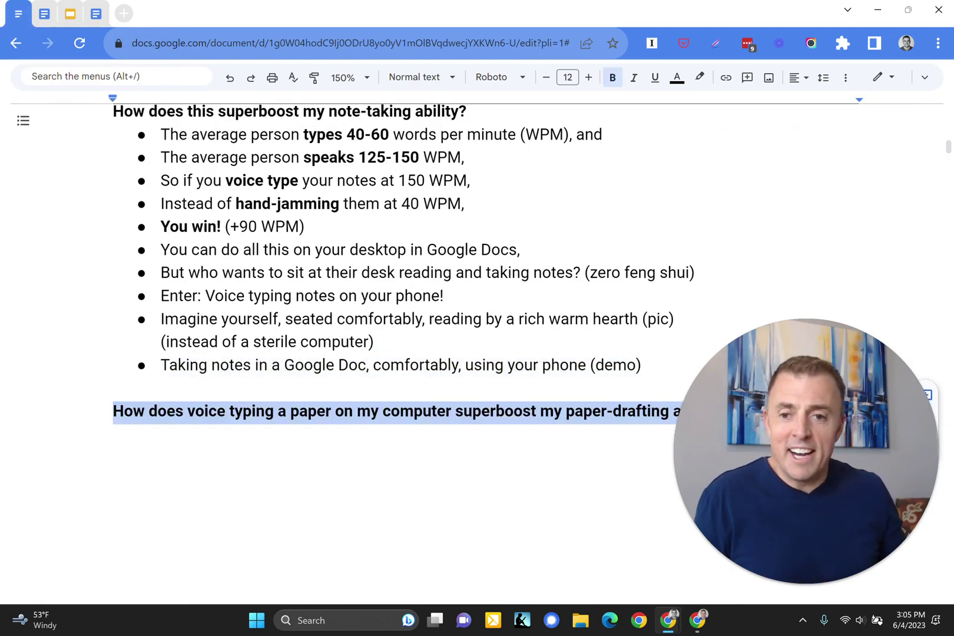
scroll(412, 294, down, 3)
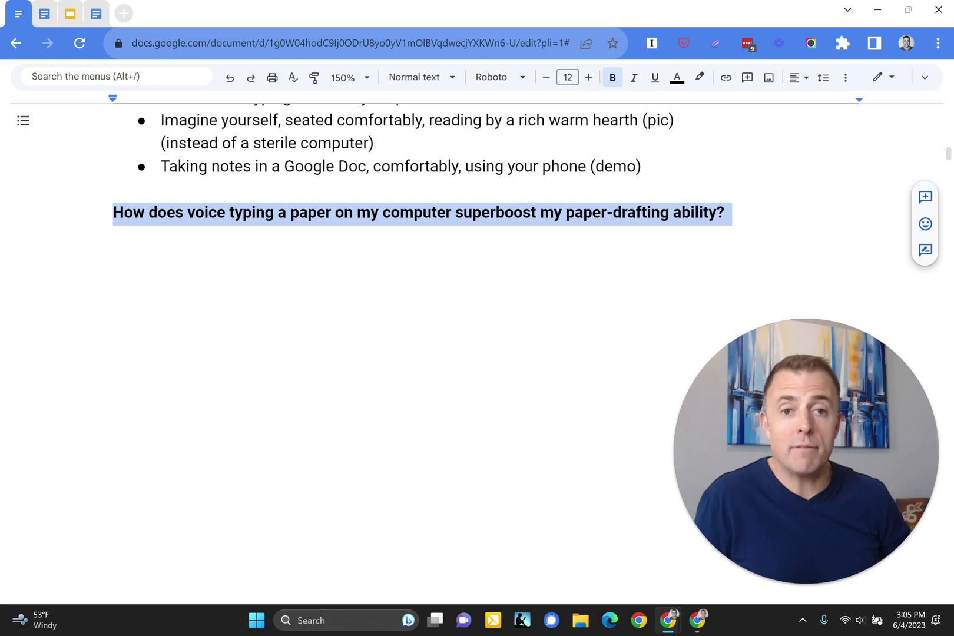
key(ctrl+z)
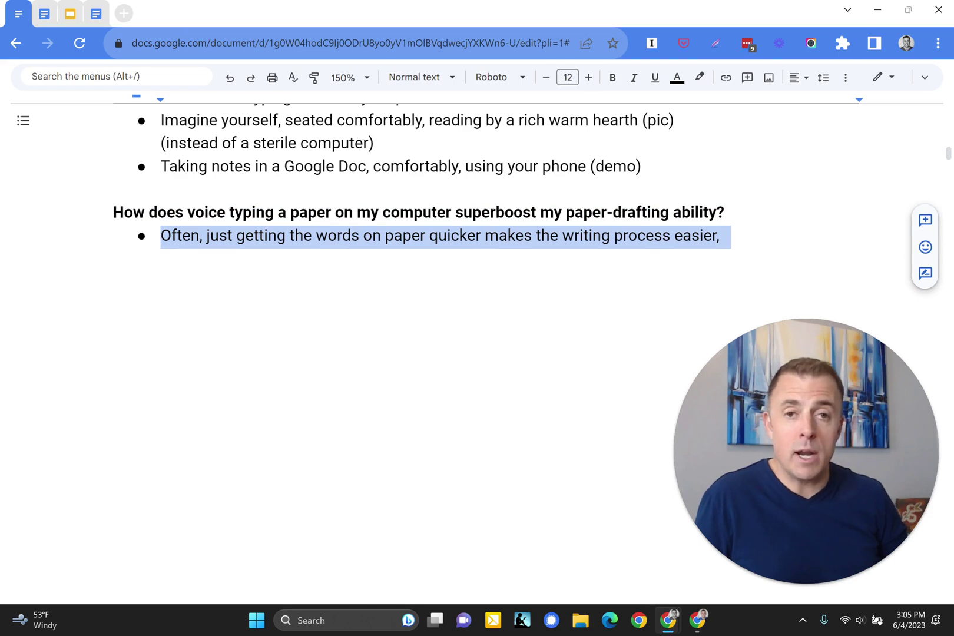
key(ctrl+z)
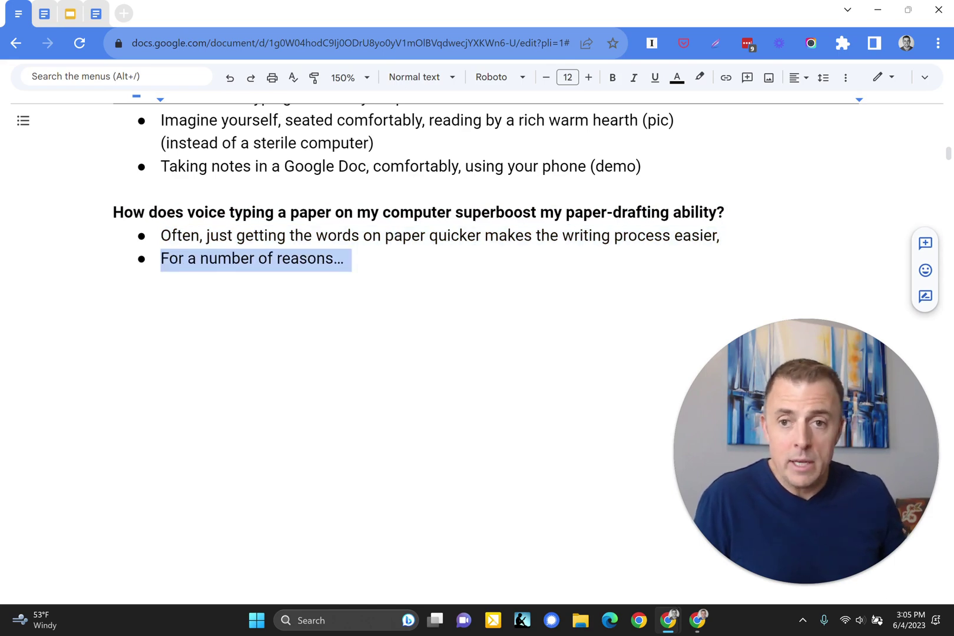
scroll(413, 295, down, 1)
key(ctrl+z)
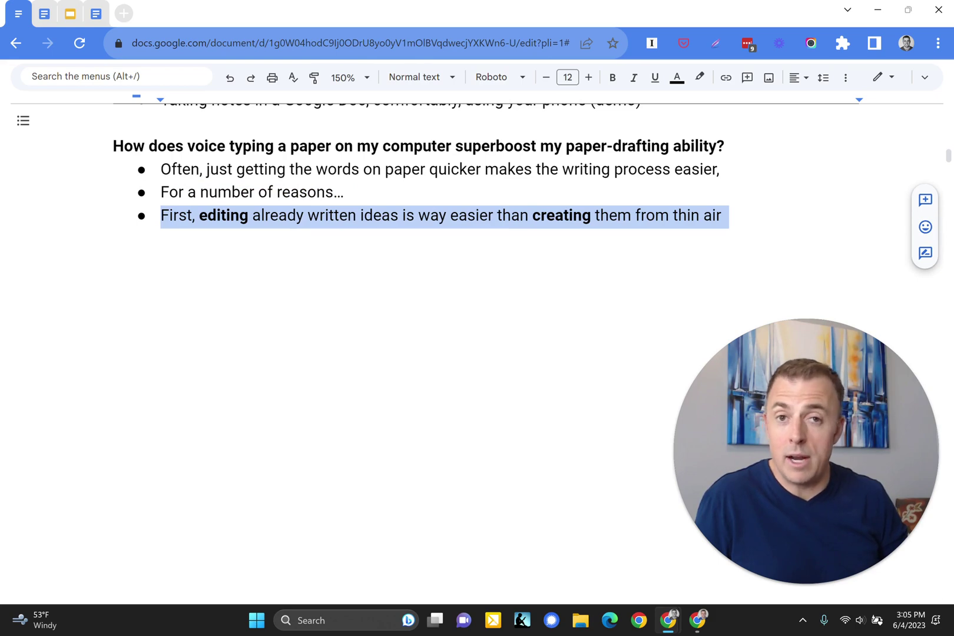
key(ctrl+z)
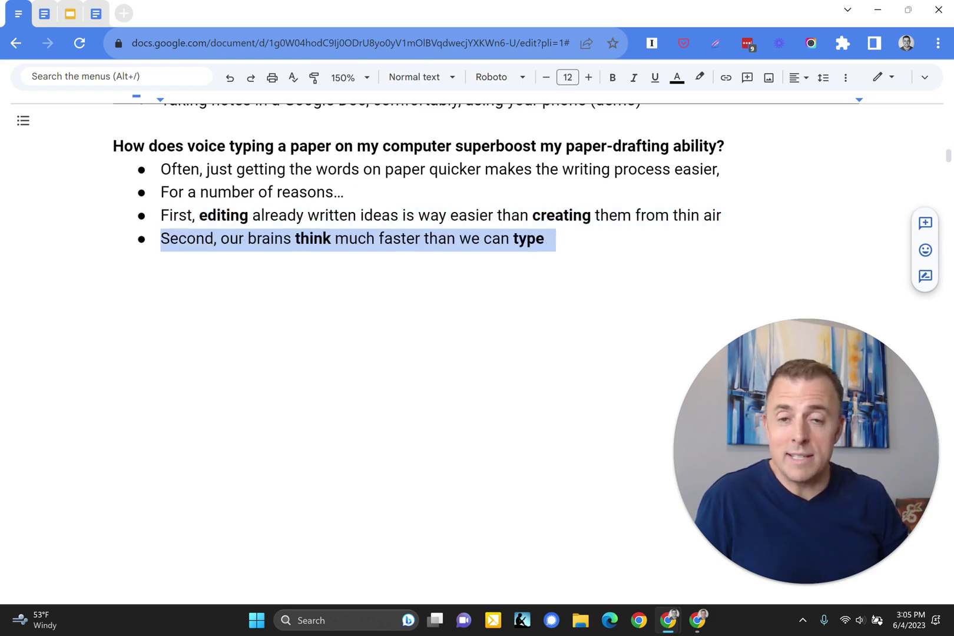
Add the 700 WPM note, the two hands-out-of-the-way sub-bullets, and the final-draft question
key(ctrl+y)
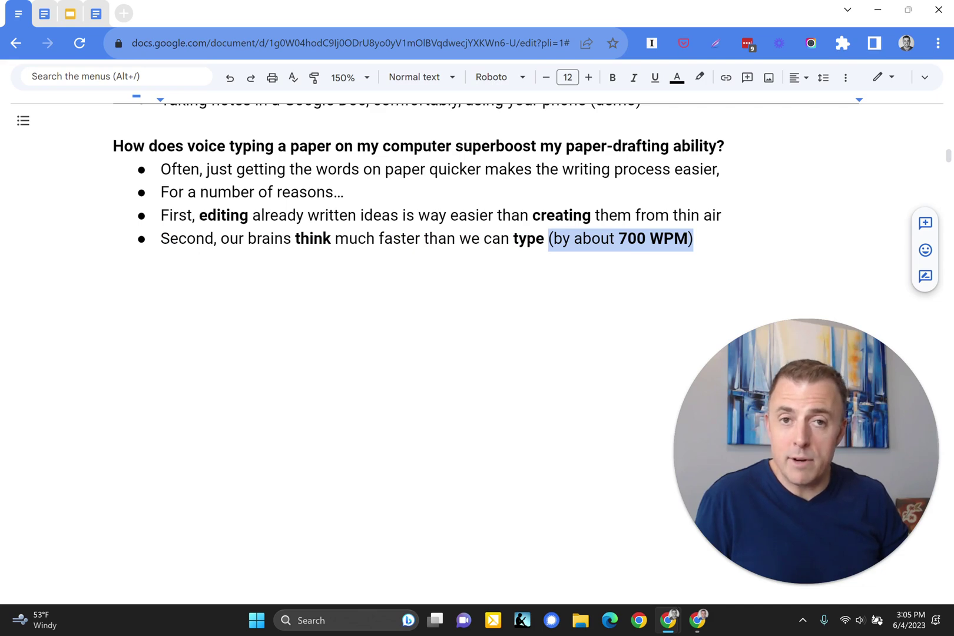
key(ctrl+y)
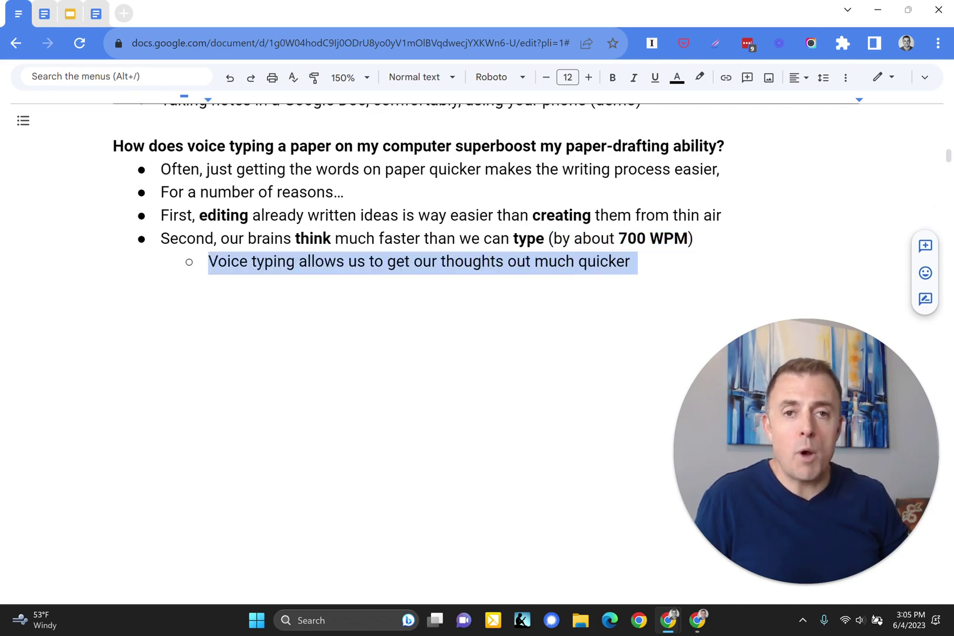
key(ctrl+y)
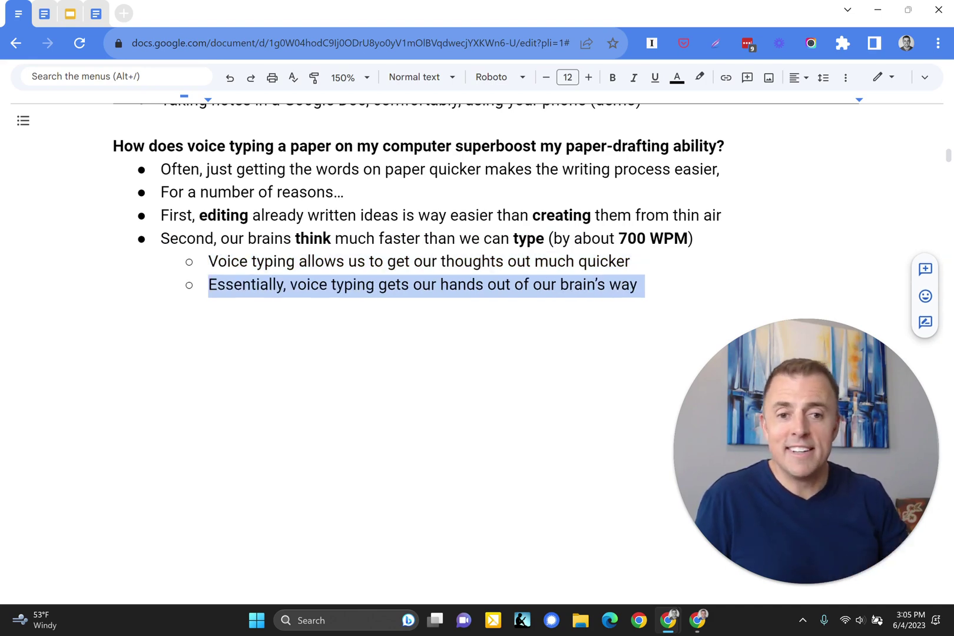
key(ctrl+y)
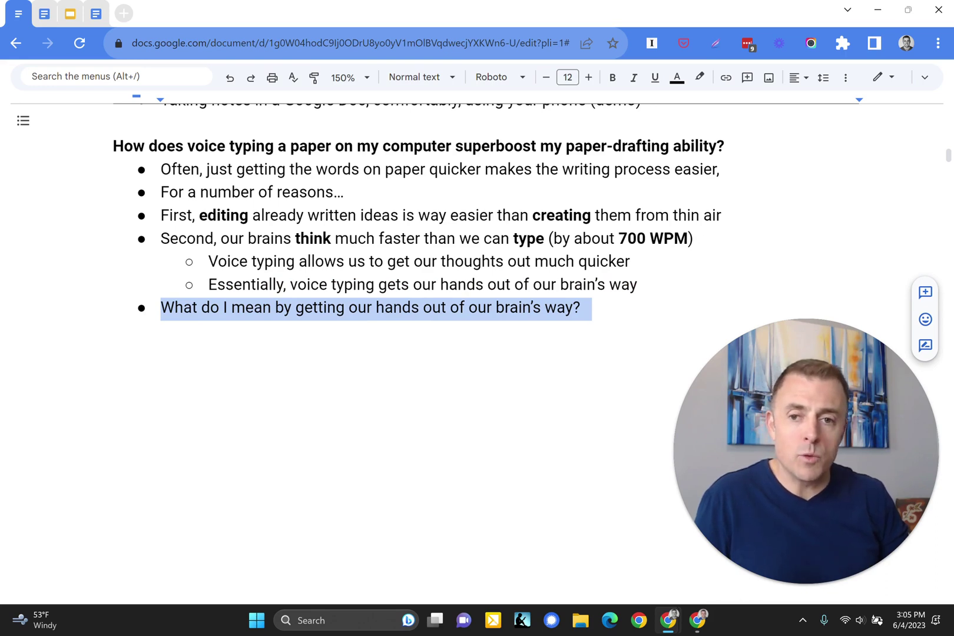
key(ctrl+y)
Restore the 'What does this mean?' bullet below the final-draft question
scroll(471, 236, down, 3)
scroll(471, 235, down, 1)
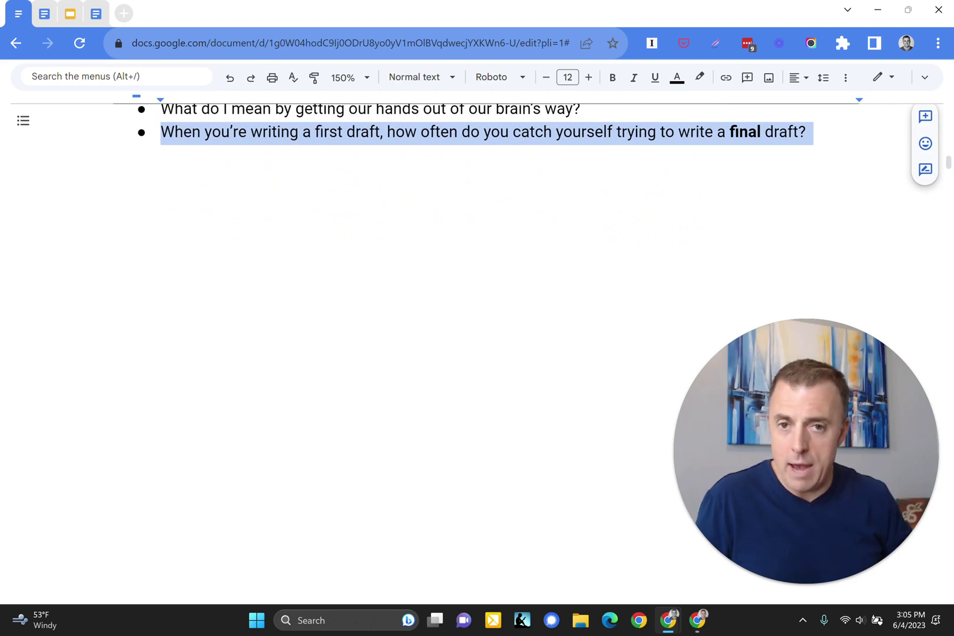
key(ctrl+y)
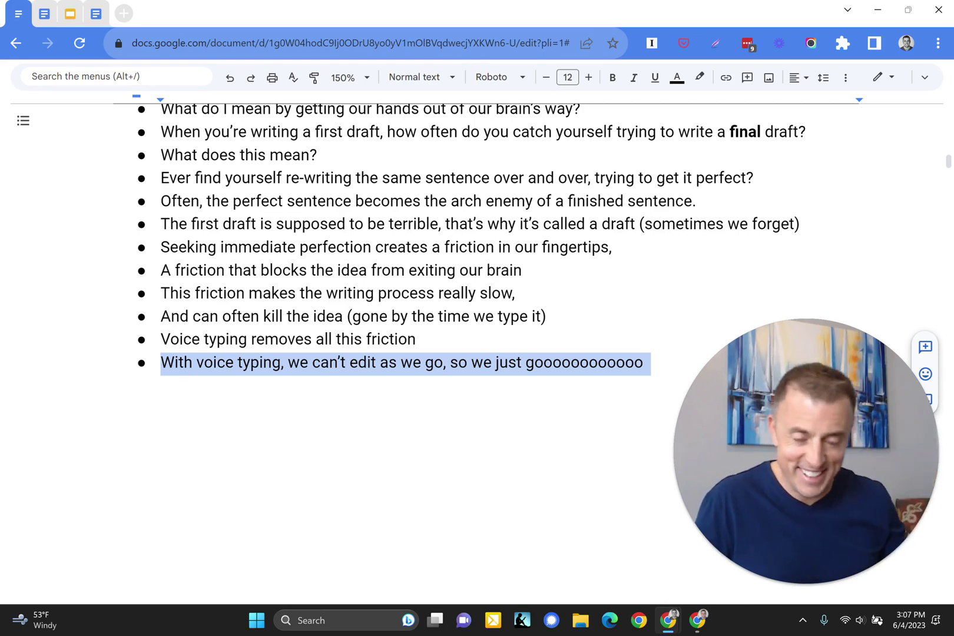
Restore the rough-draft, zero-friction, brain-to-page, Jackson Pollock and 'enemy of done' bullets
scroll(412, 259, down, 3)
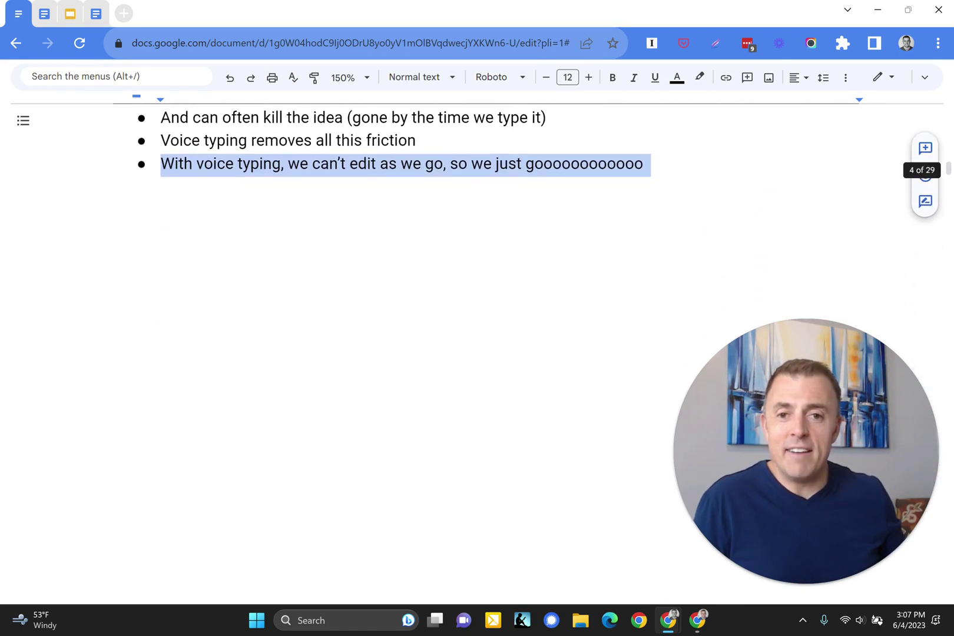
key(ctrl+y)
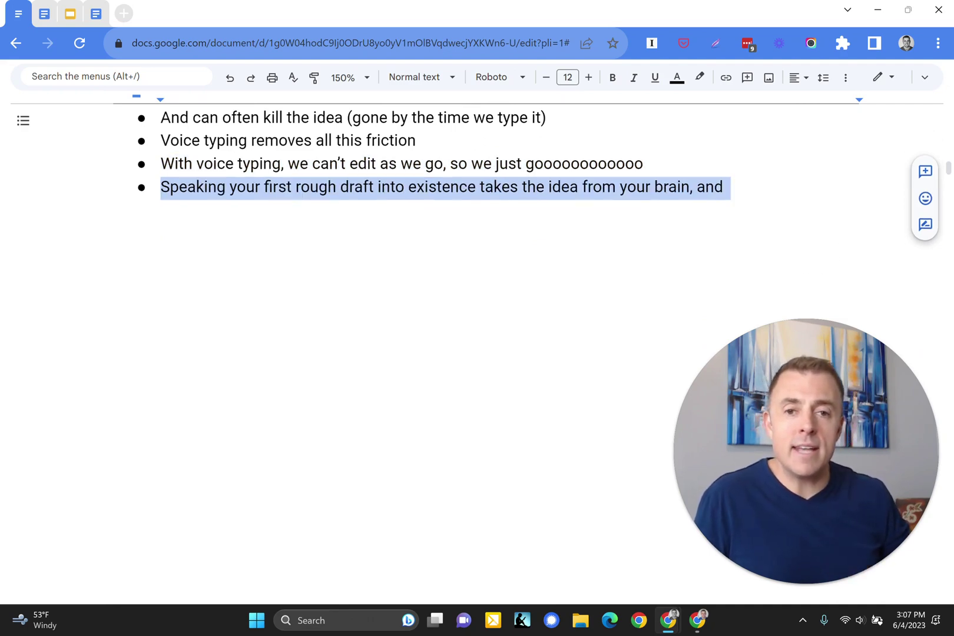
key(ctrl+y)
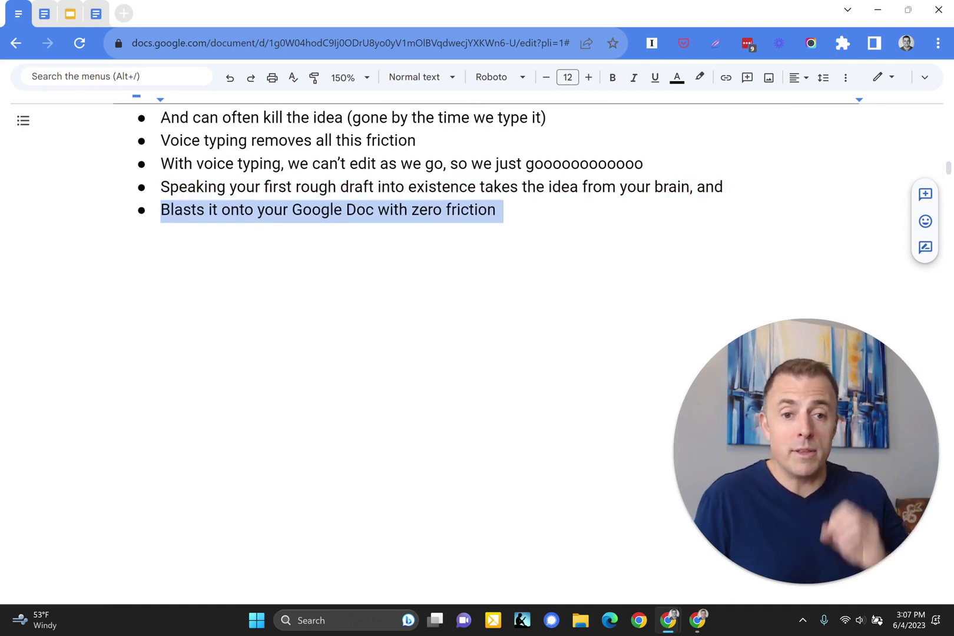
key(ctrl+y)
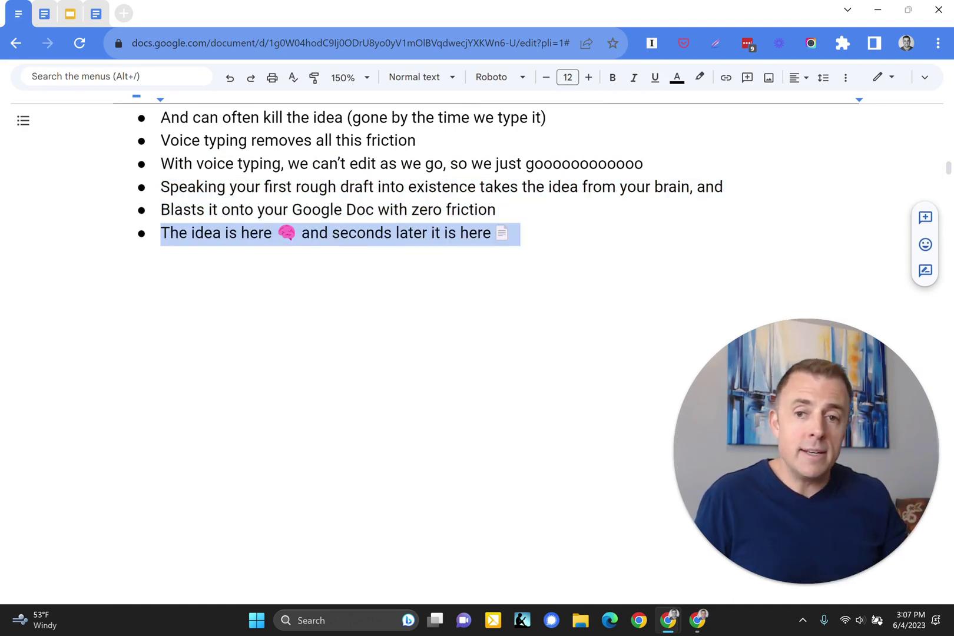
key(ctrl+y)
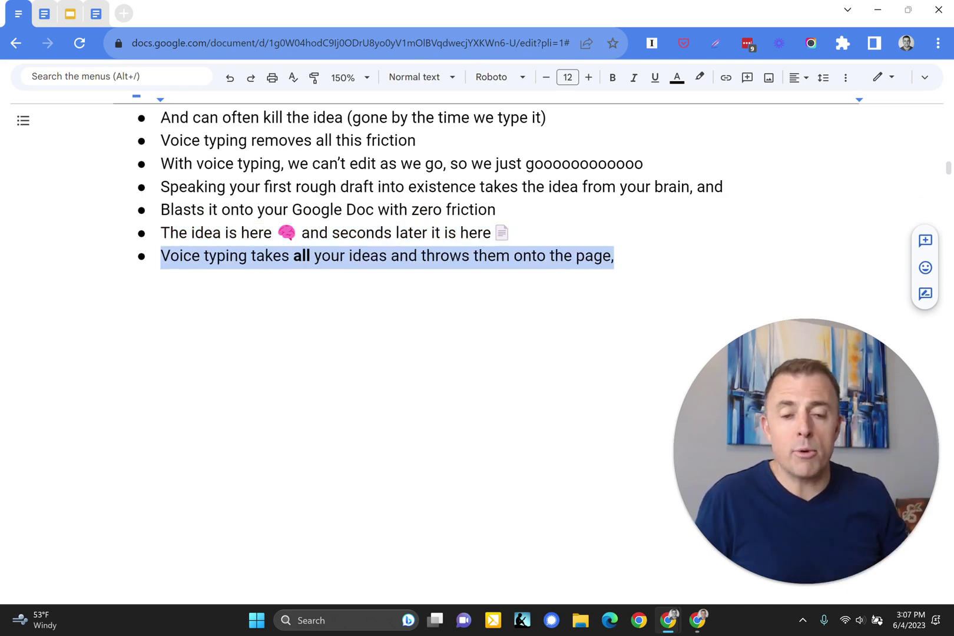
key(ctrl+y)
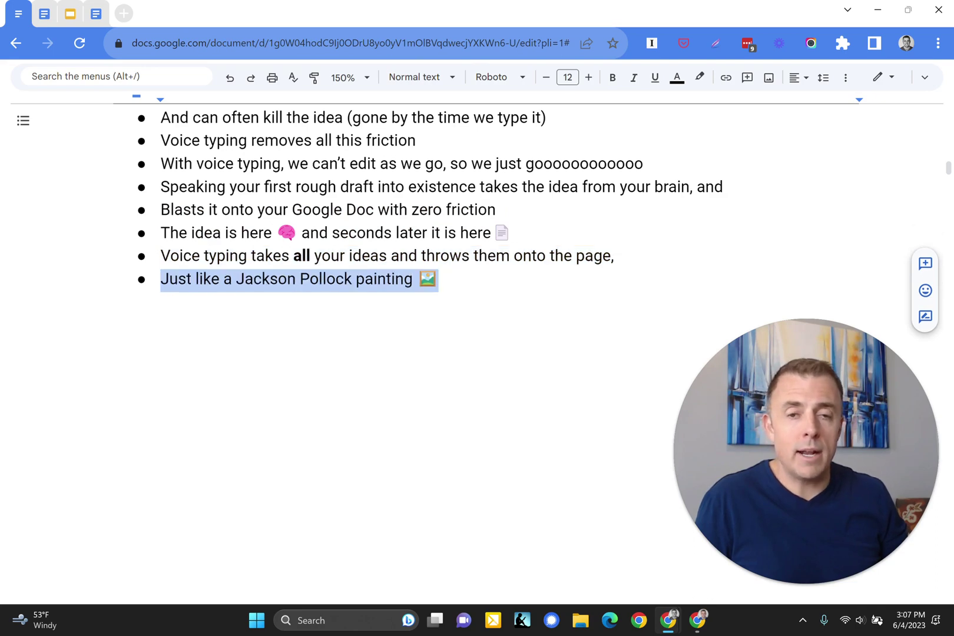
key(ctrl+y)
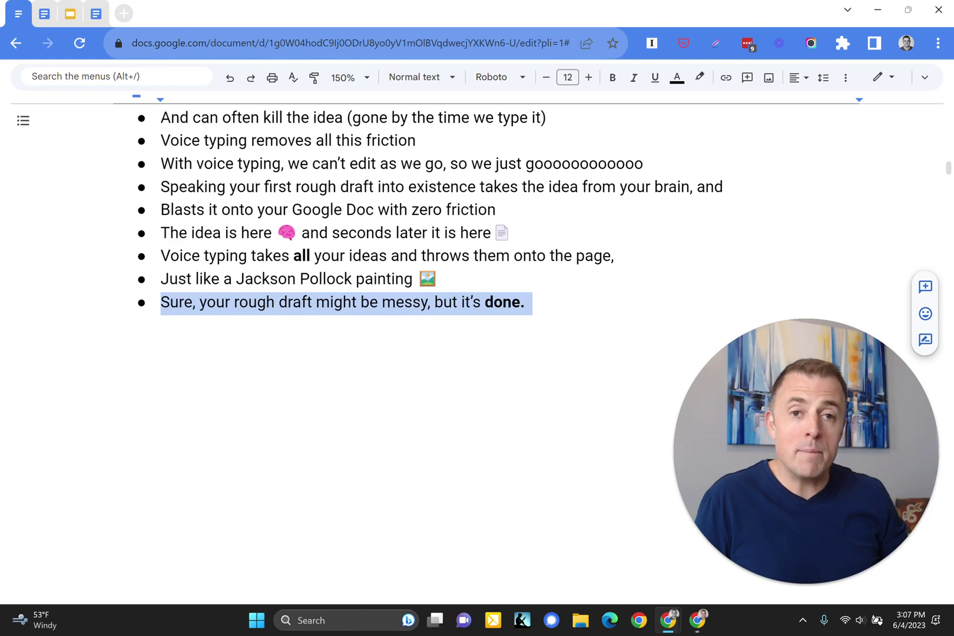
key(ctrl+y)
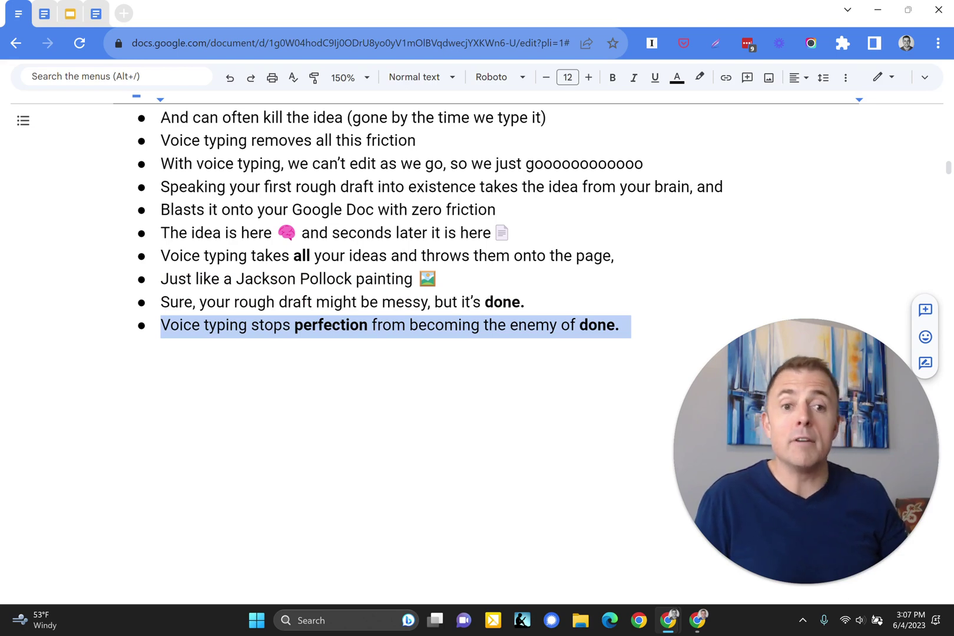
Restore the bold heading asking how phone (or 💻) voice typing boosts research paper-drafting
key(ctrl+y)
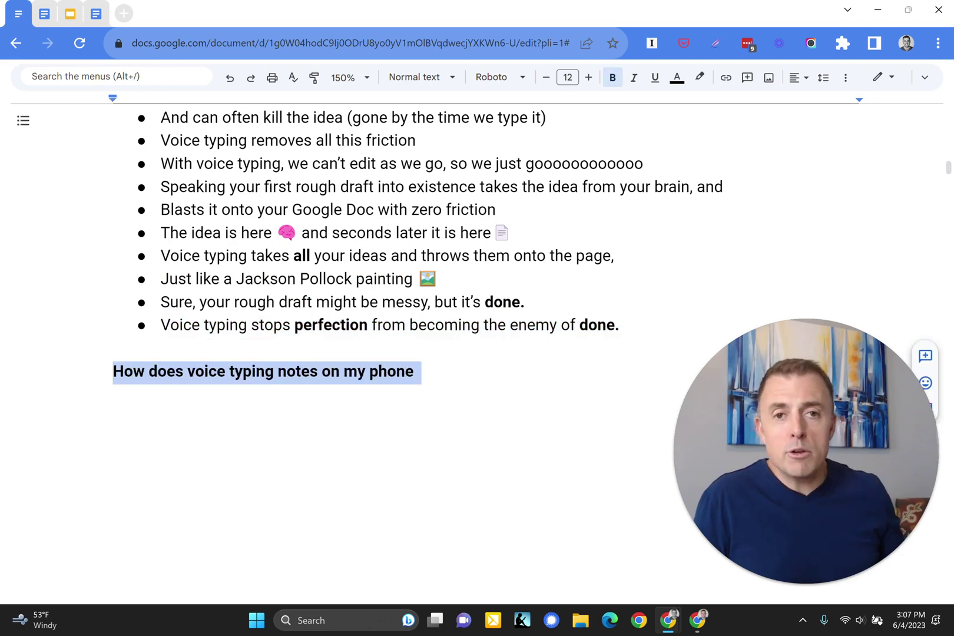
scroll(412, 294, down, 2)
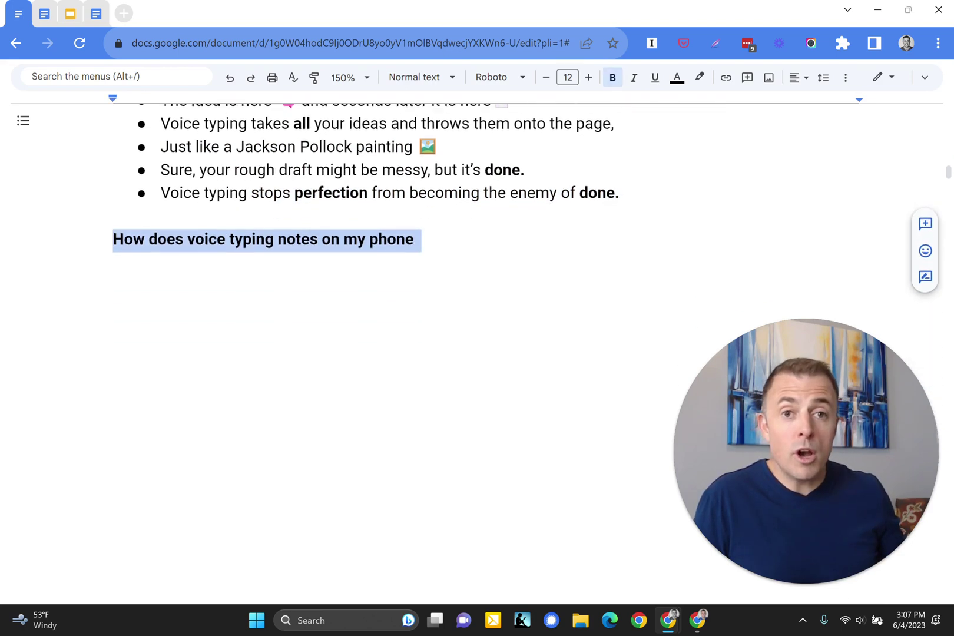
key(ctrl+y)
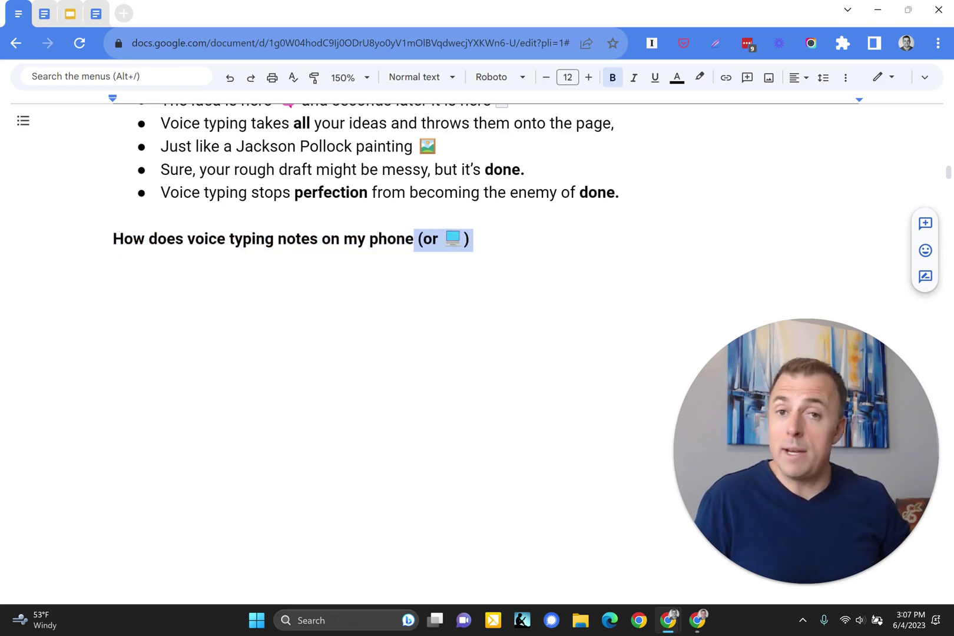
key(ctrl+y)
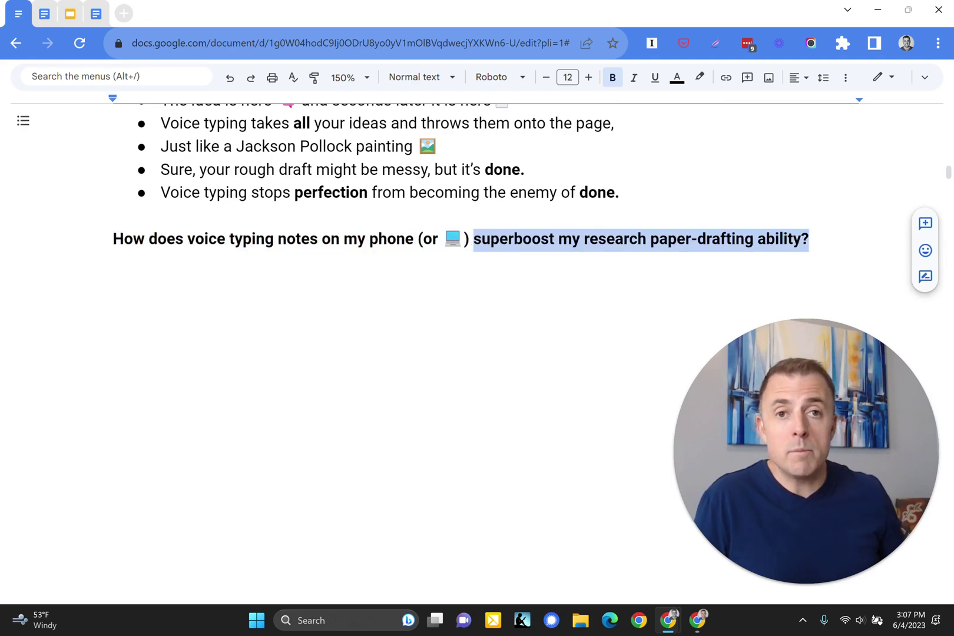
Restore bullets on 40 vs. 150 WPM note-taking, summarizing aloud, idea fodder, and ARG1 verbal bookmarks
scroll(471, 294, down, 1)
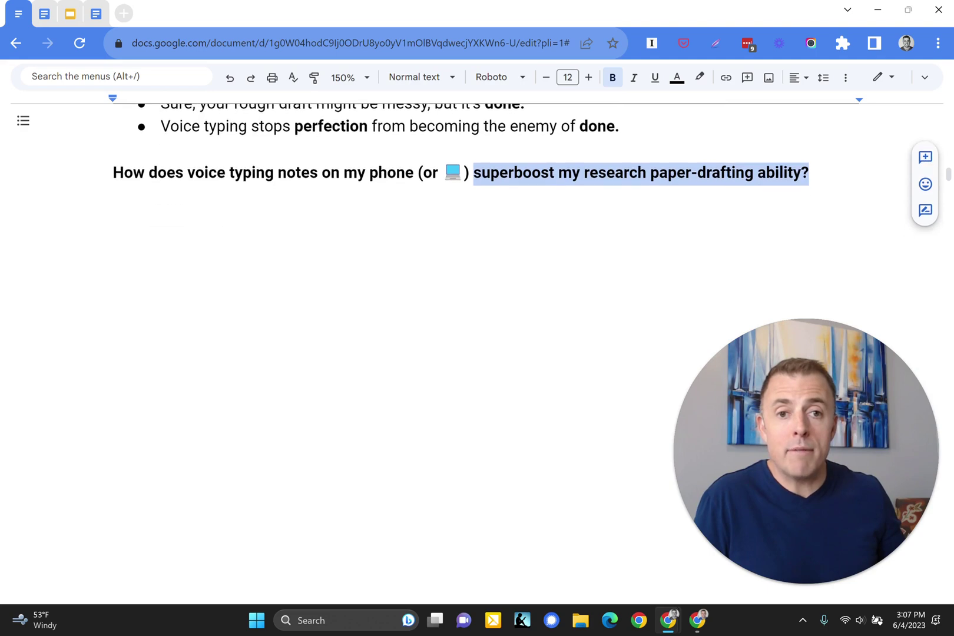
key(ctrl+y)
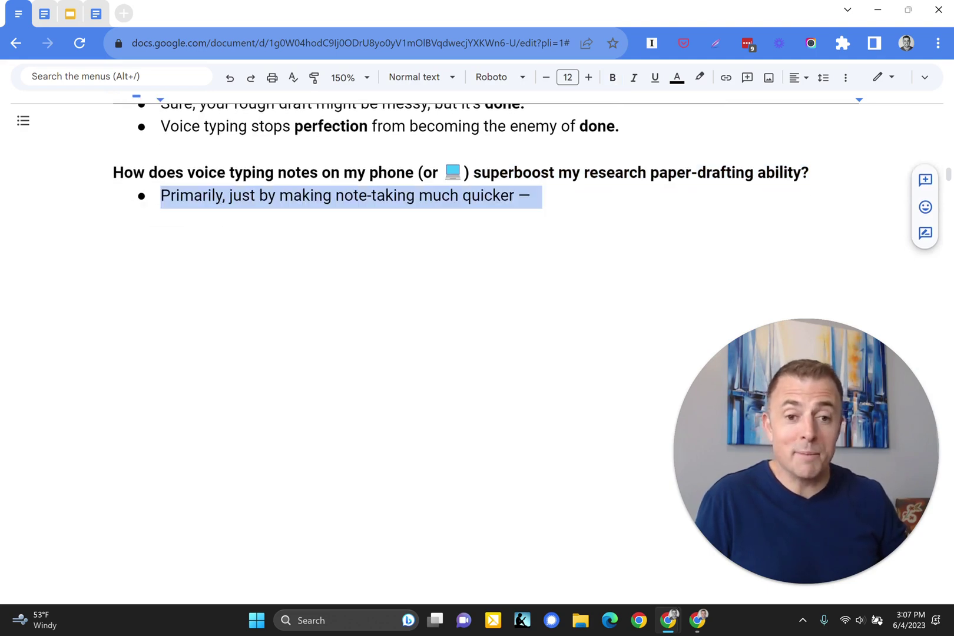
key(ctrl+y)
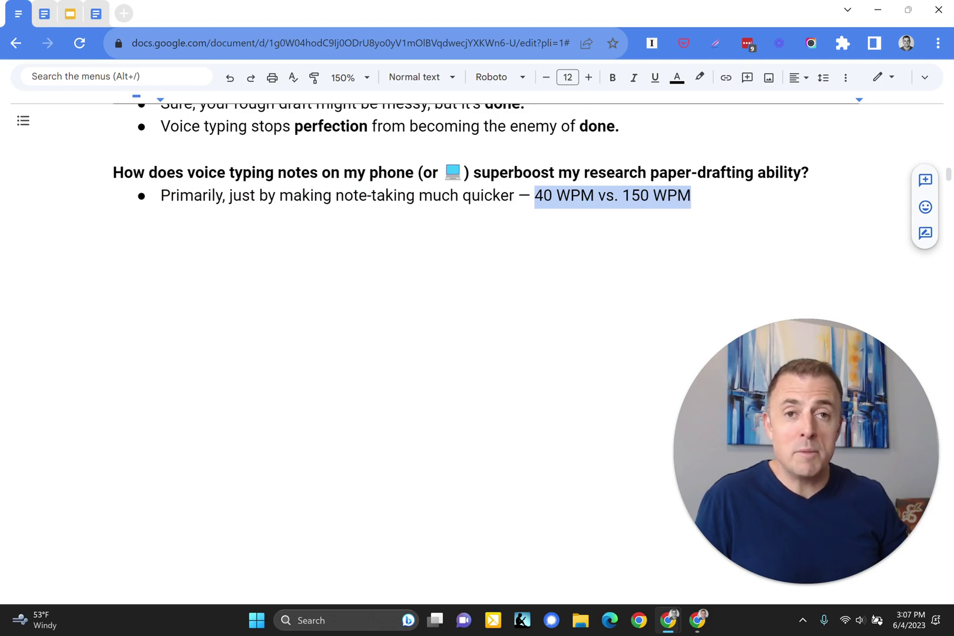
key(ctrl+y)
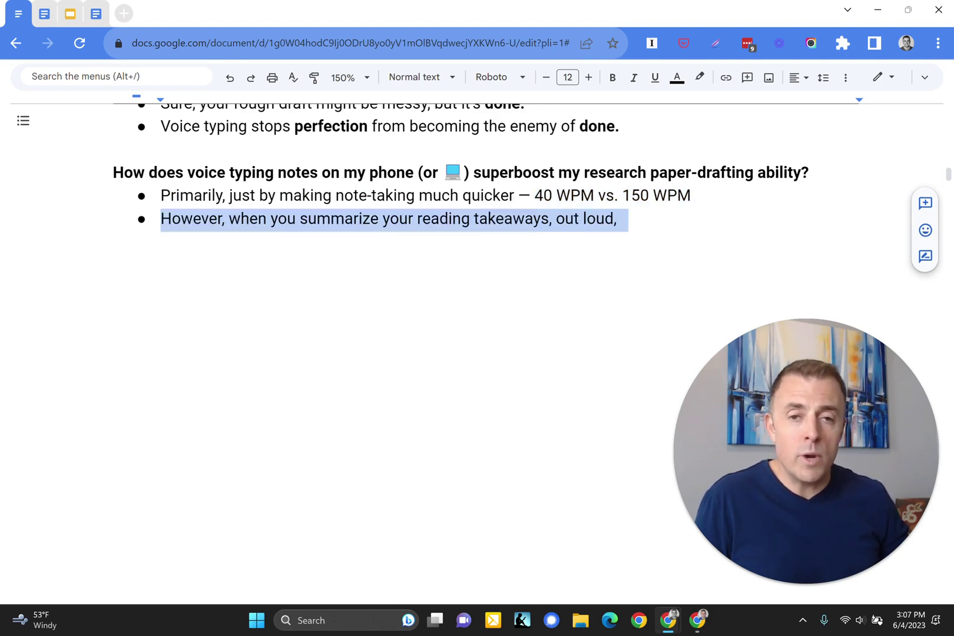
key(ctrl+y)
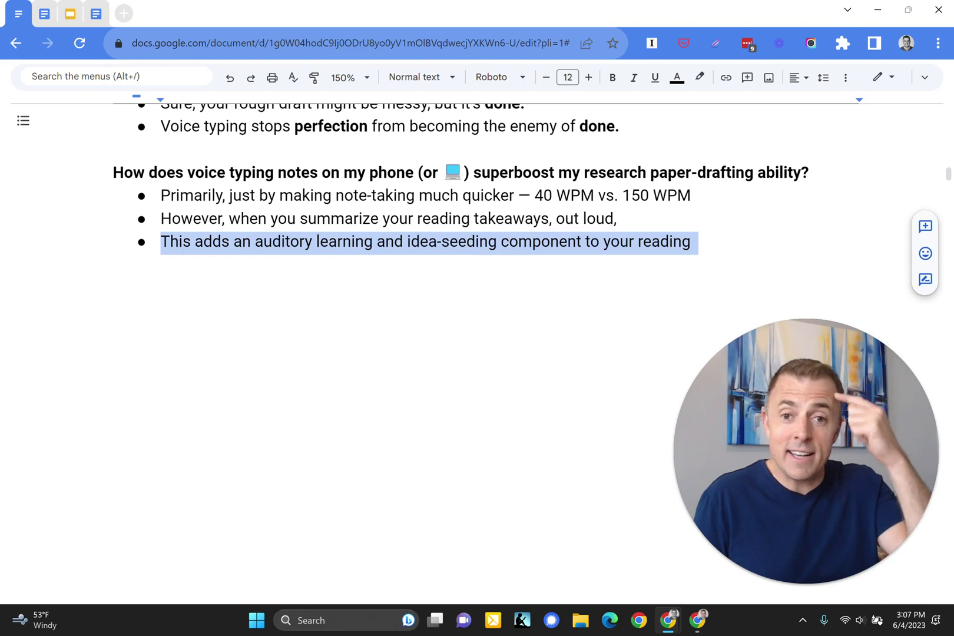
key(ctrl+y)
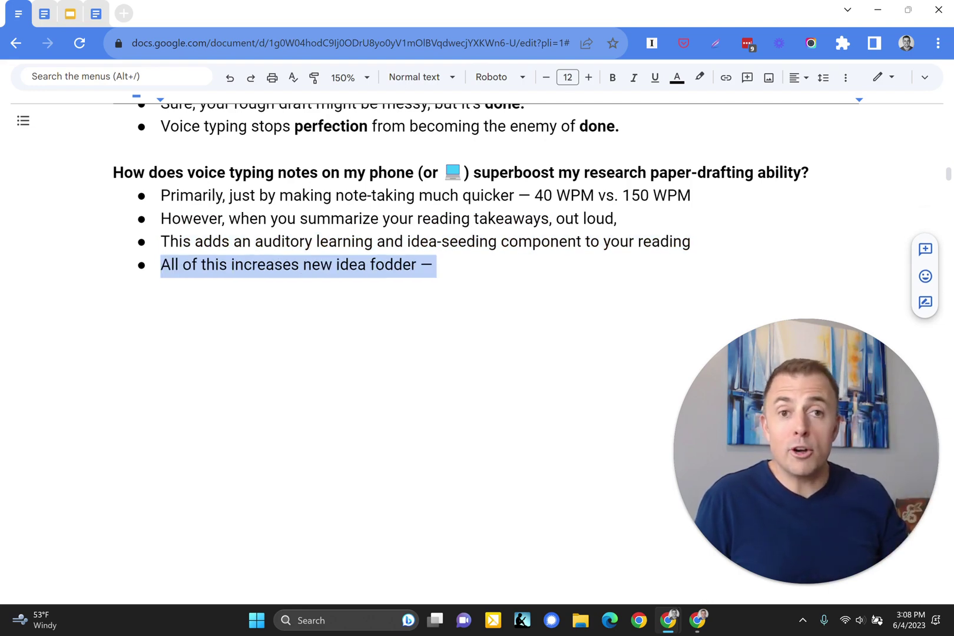
key(ctrl+y)
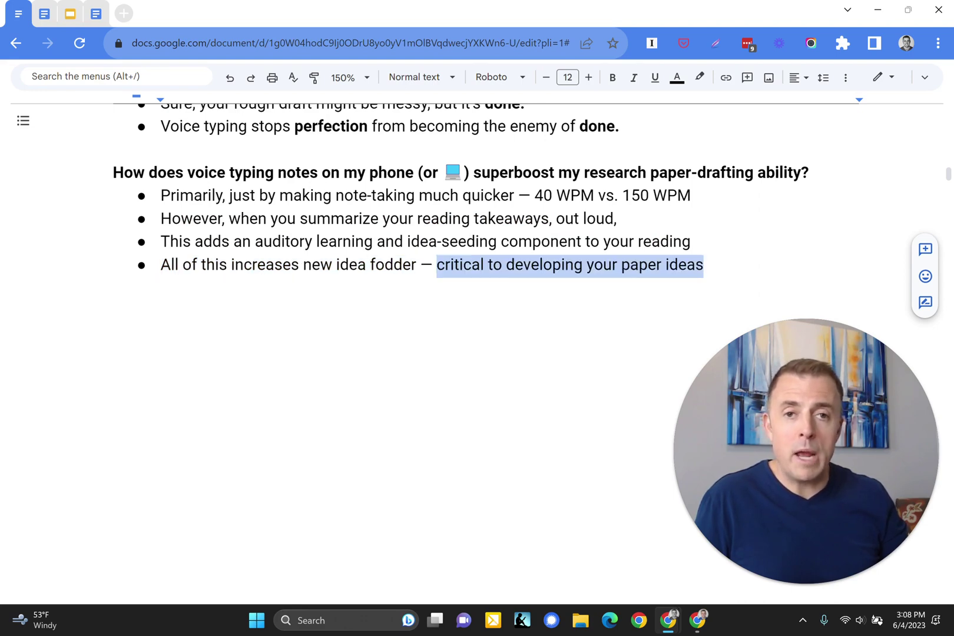
key(ctrl+y)
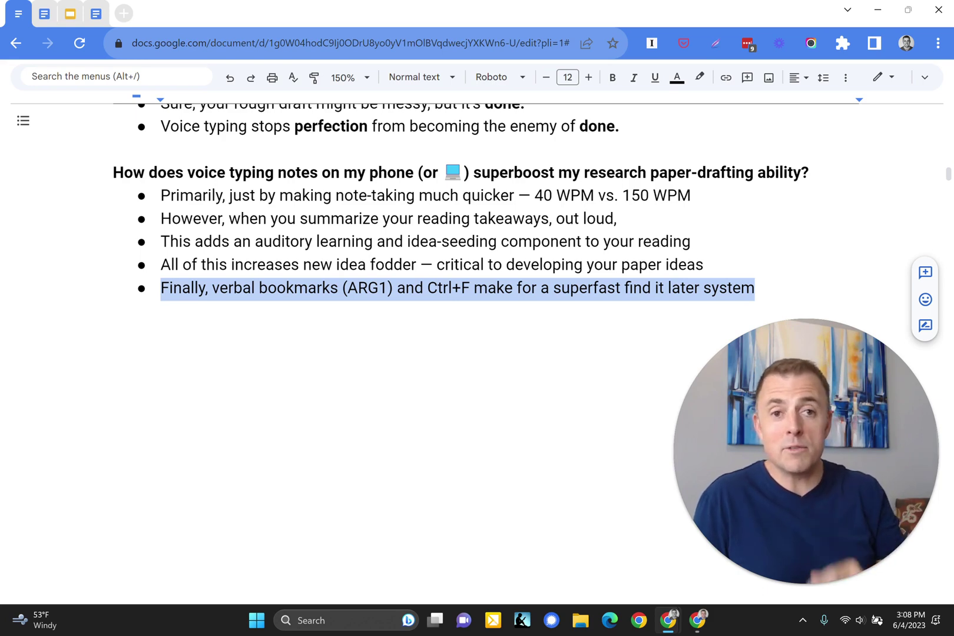
Restore the 'In summary' bullet, its two voice-typing sub-bullets, the superboost line, and the 'Prove it!' heading
key(ctrl+z)
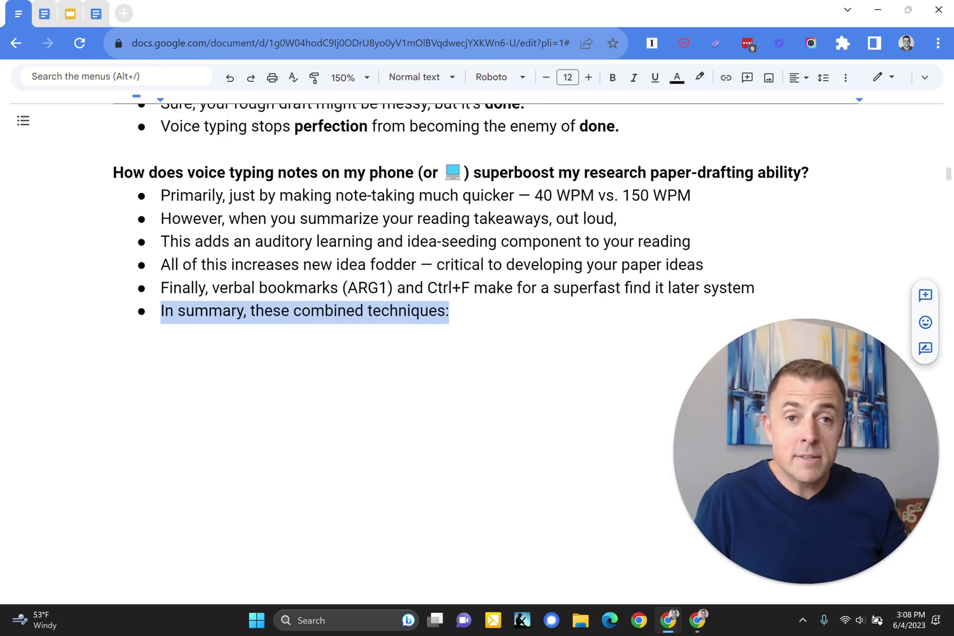
key(ctrl+z)
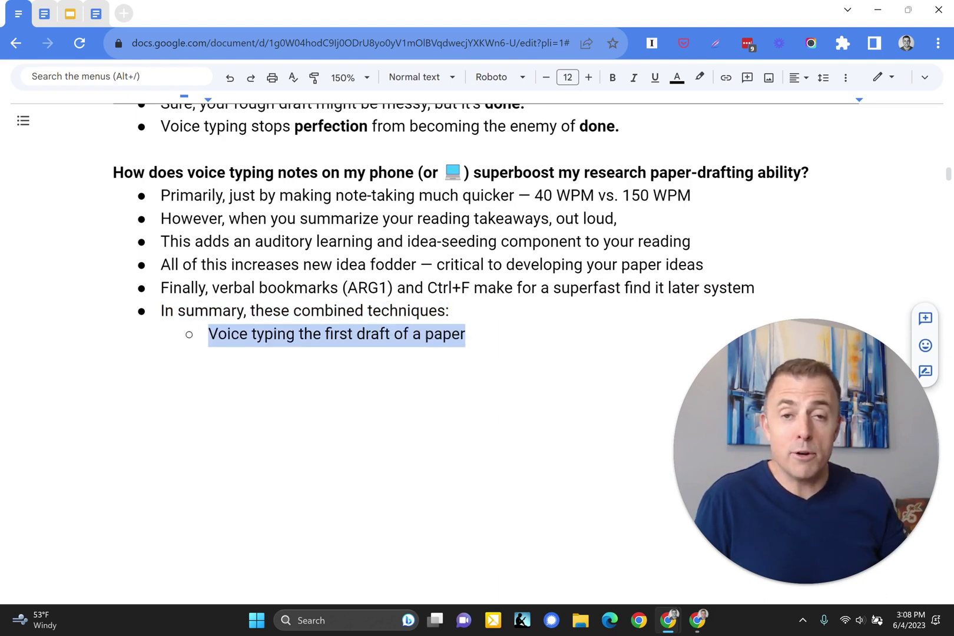
key(ctrl+z)
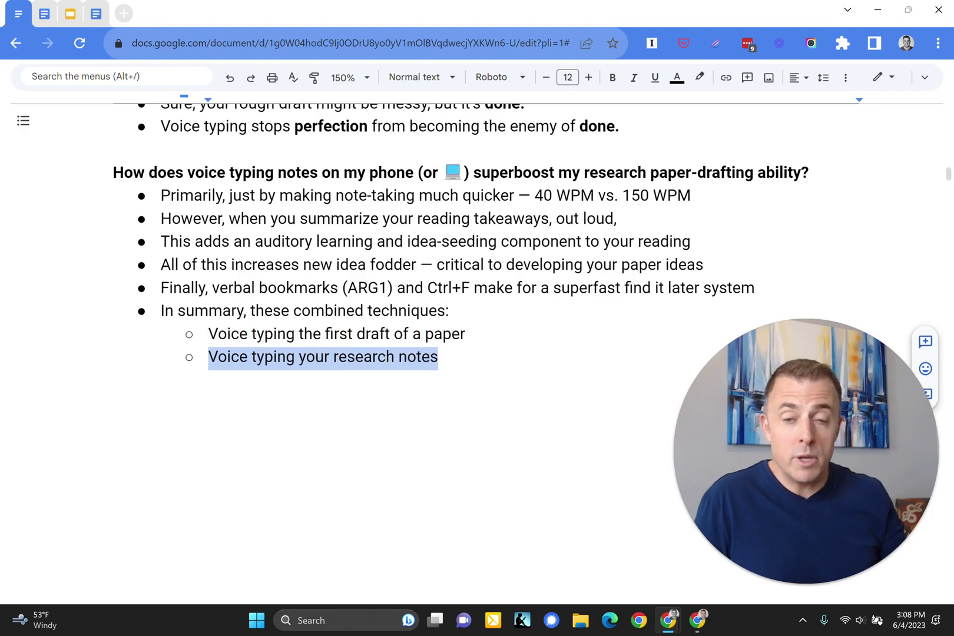
key(ctrl+z)
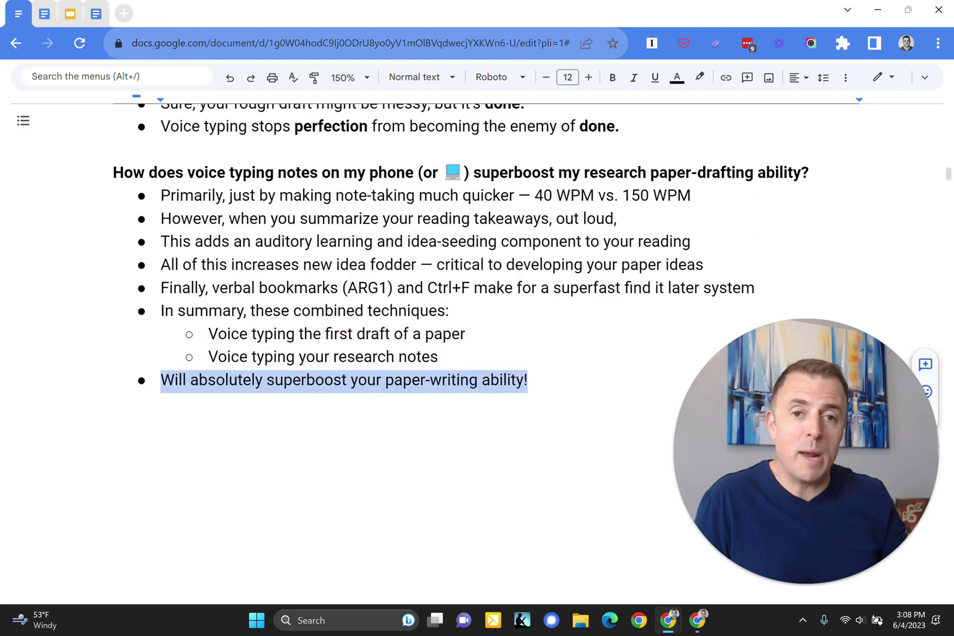
key(ctrl+z)
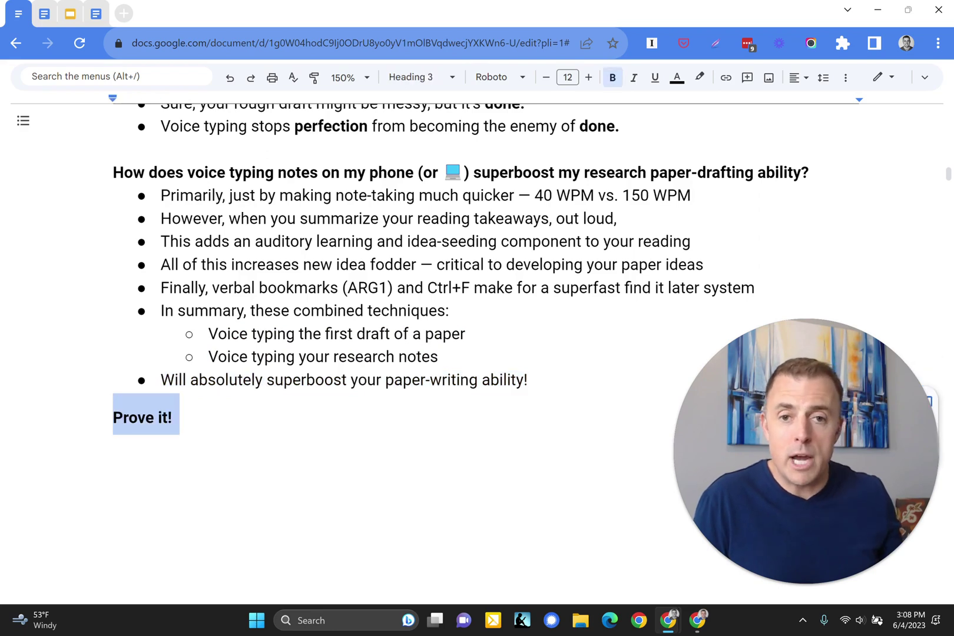
Restore the Navy War College, 'It just worked' and 'My grades?' bullets with the comment invitation
scroll(413, 295, down, 3)
key(ctrl+z)
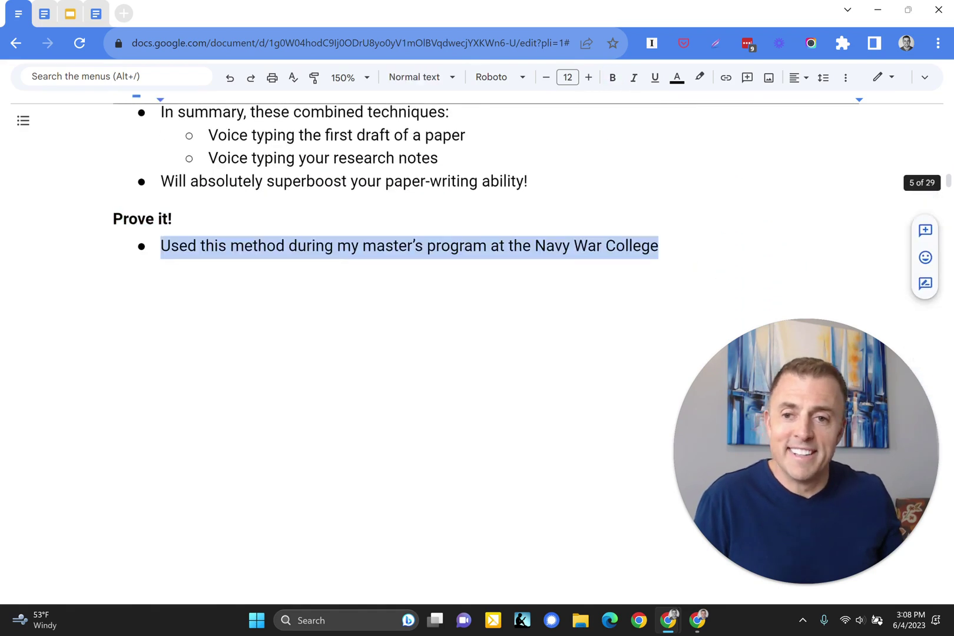
scroll(412, 295, down, 1)
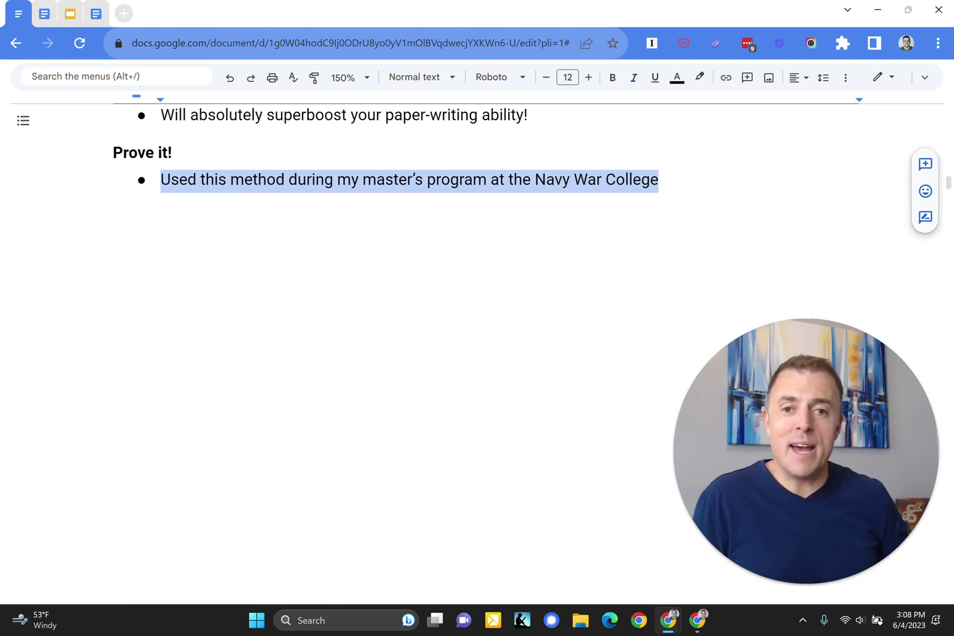
key(ctrl+y)
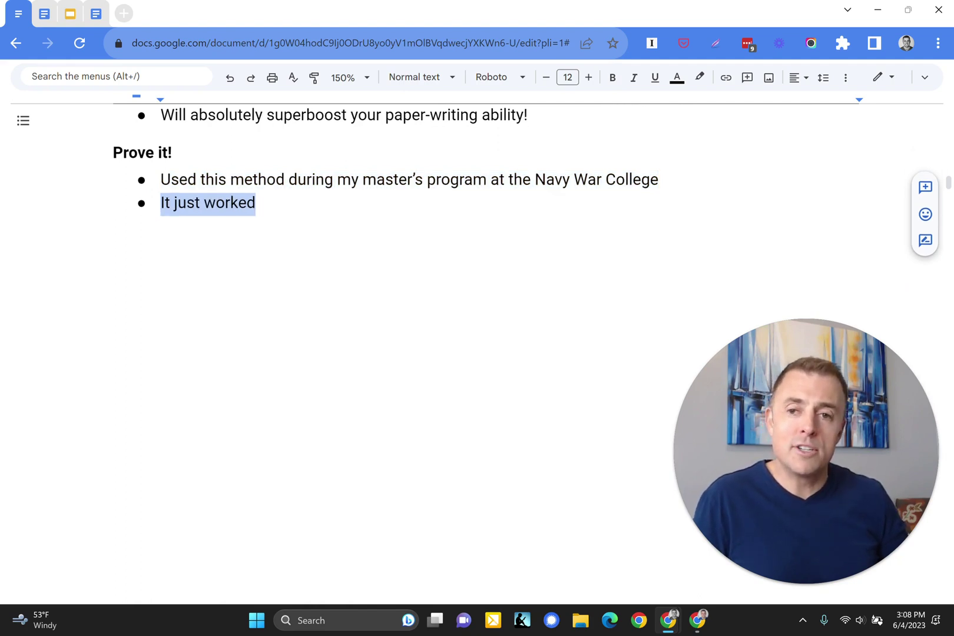
key(ctrl+y)
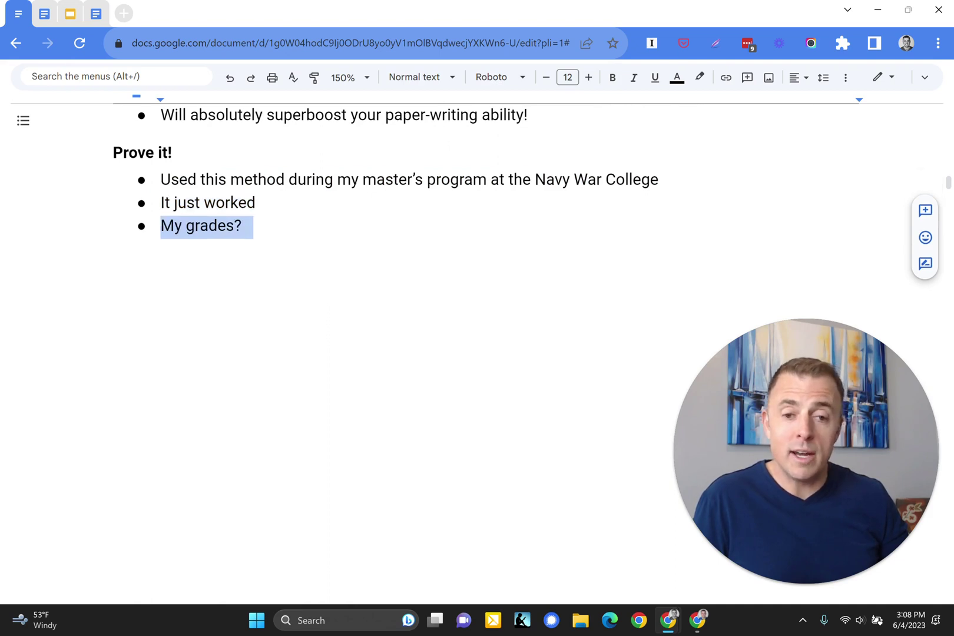
key(ctrl+y)
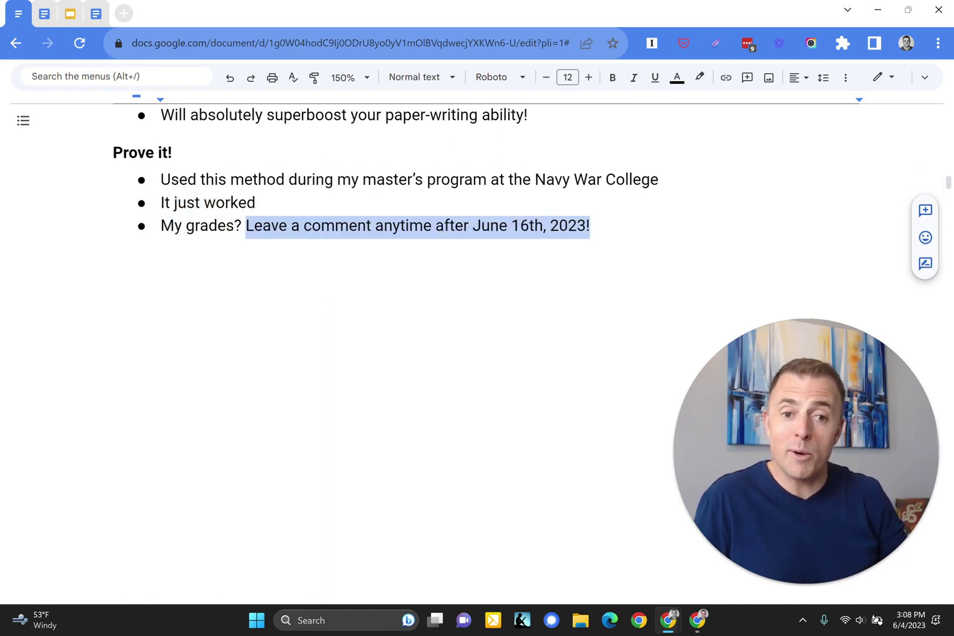
Restore the Army War College friend, viewers and 'hope these techniques help' bullets, then the 'Want more?' heading
key(ctrl+y)
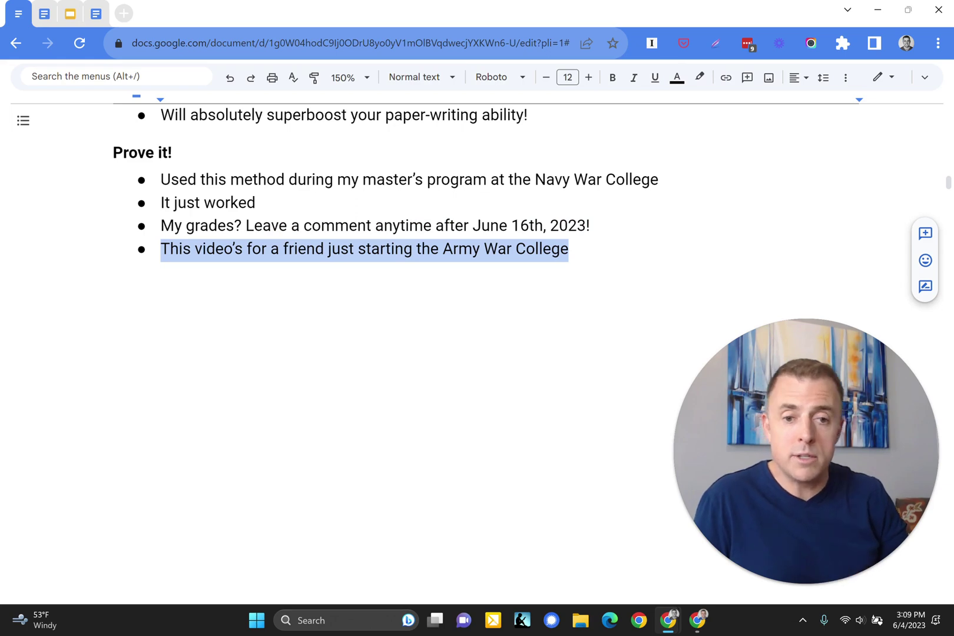
key(ctrl+y)
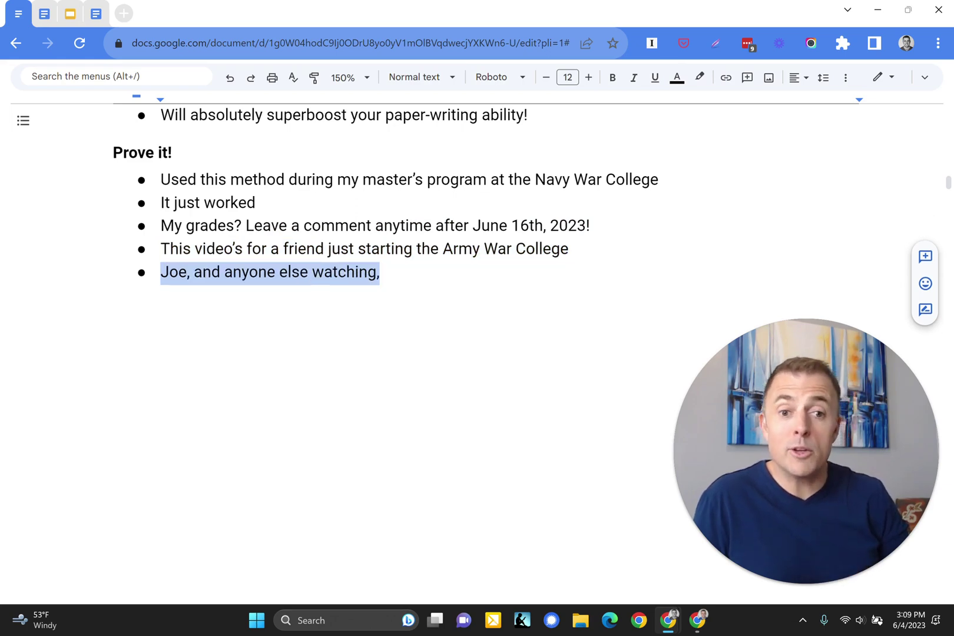
key(ctrl+y)
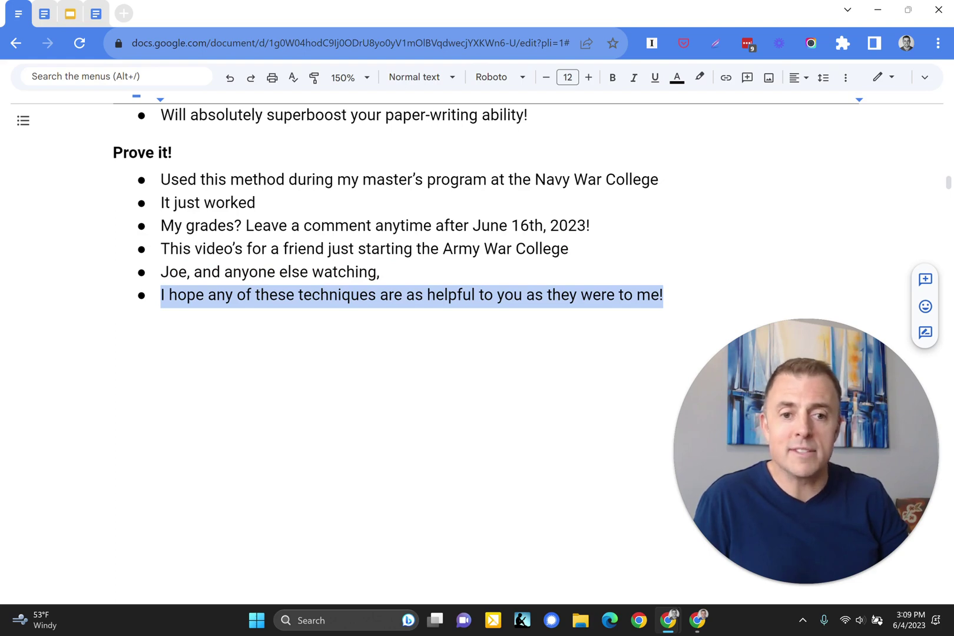
key(ctrl+y)
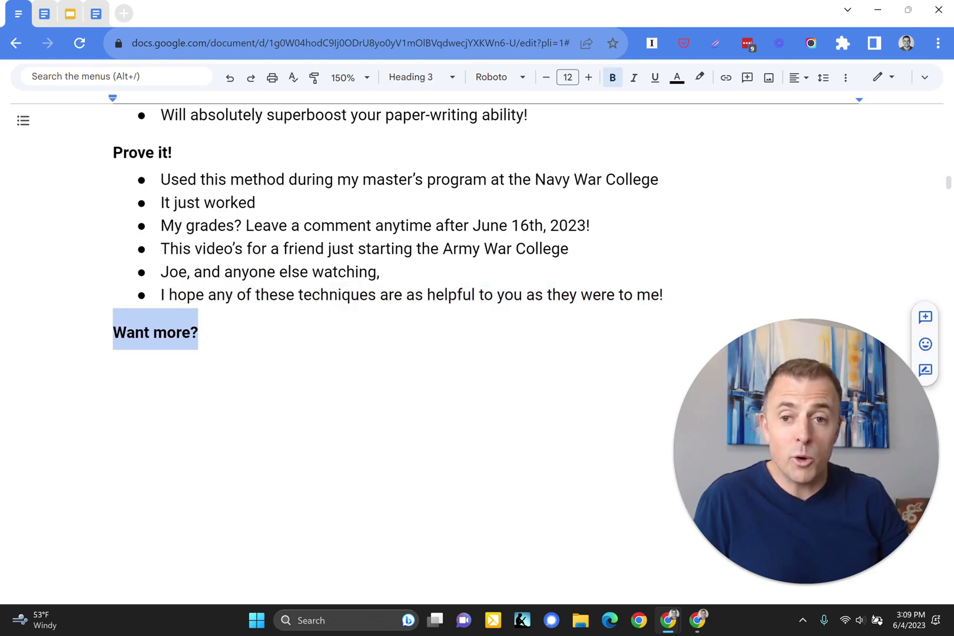
Restore the know-how/know-why and 'check out my other videos' bullets, then the larger 'Helpful?' heading
key(ctrl+y)
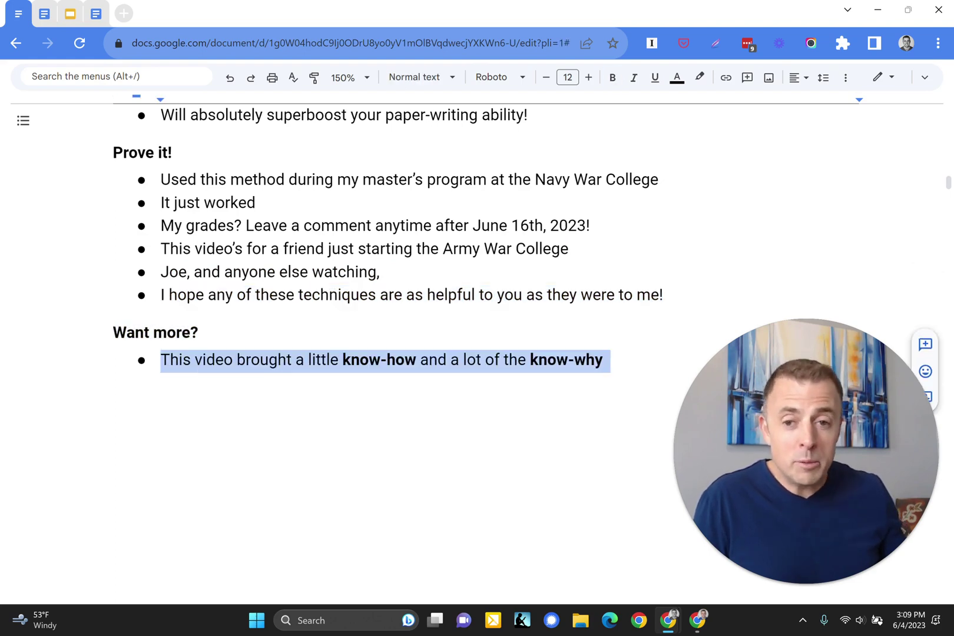
scroll(477, 354, down, 3)
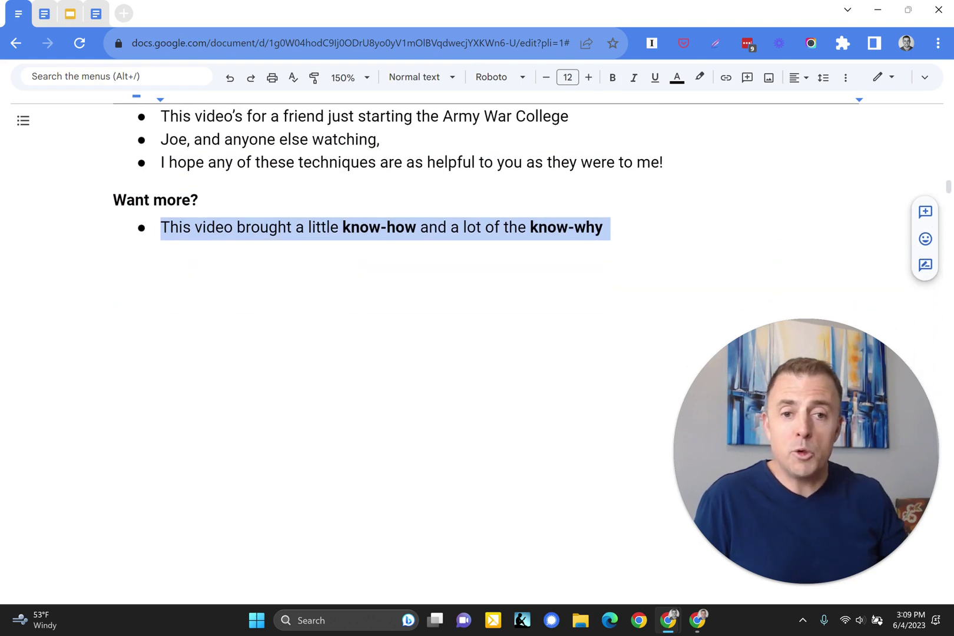
key(ctrl+y)
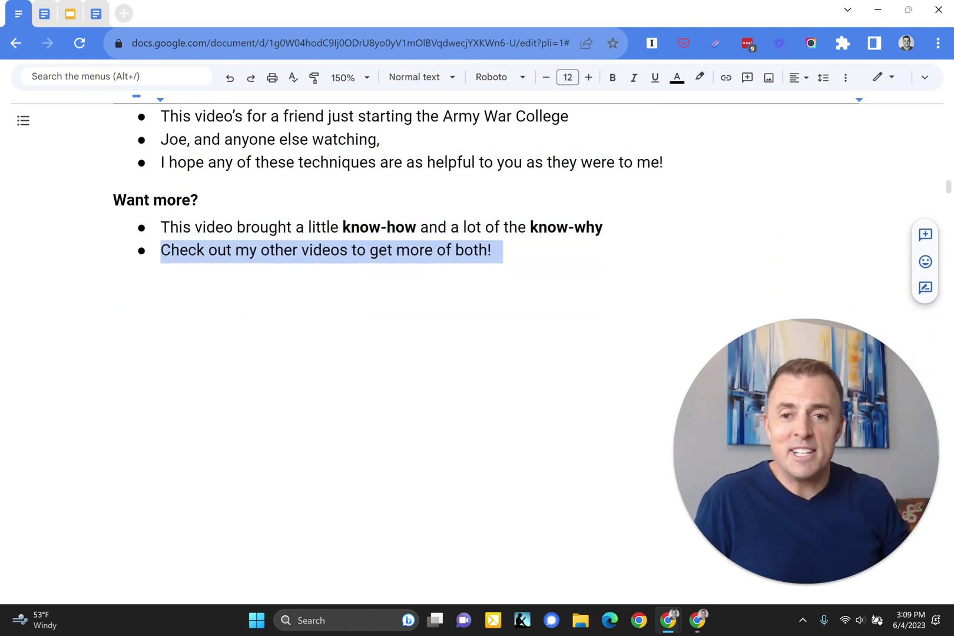
key(ctrl+y)
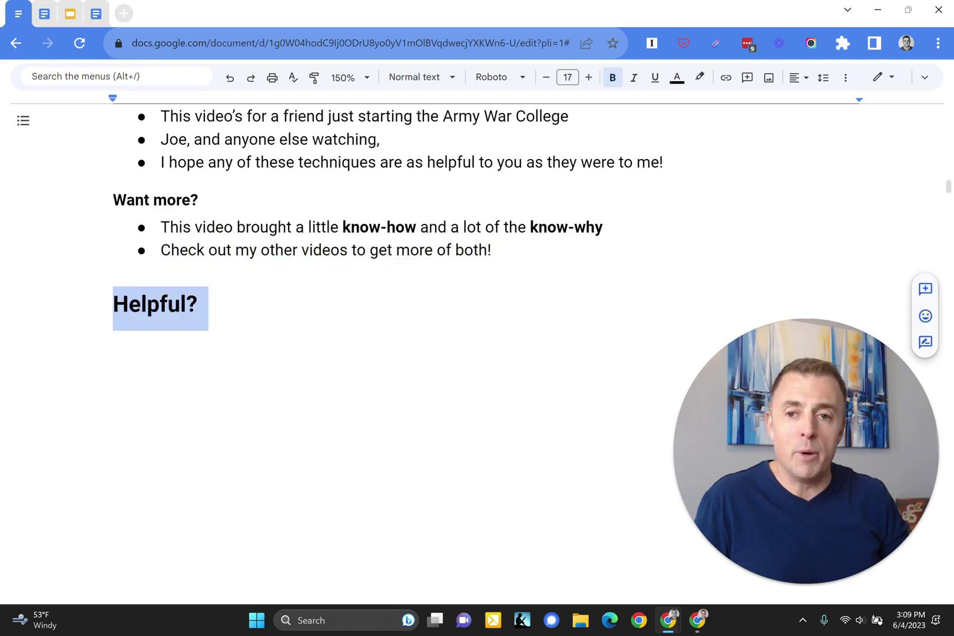
Add the Like, Subscribe and Share images, then 'Remember!' with 'Me & this outline' and 'Leave questions!'
key(ctrl+y)
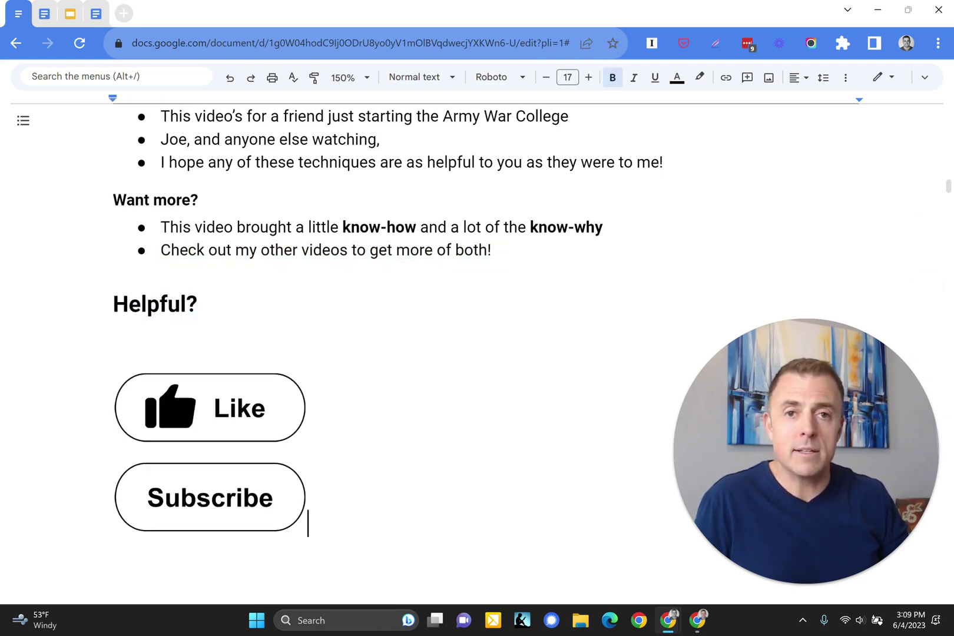
key(ctrl+v)
scroll(382, 336, down, 5)
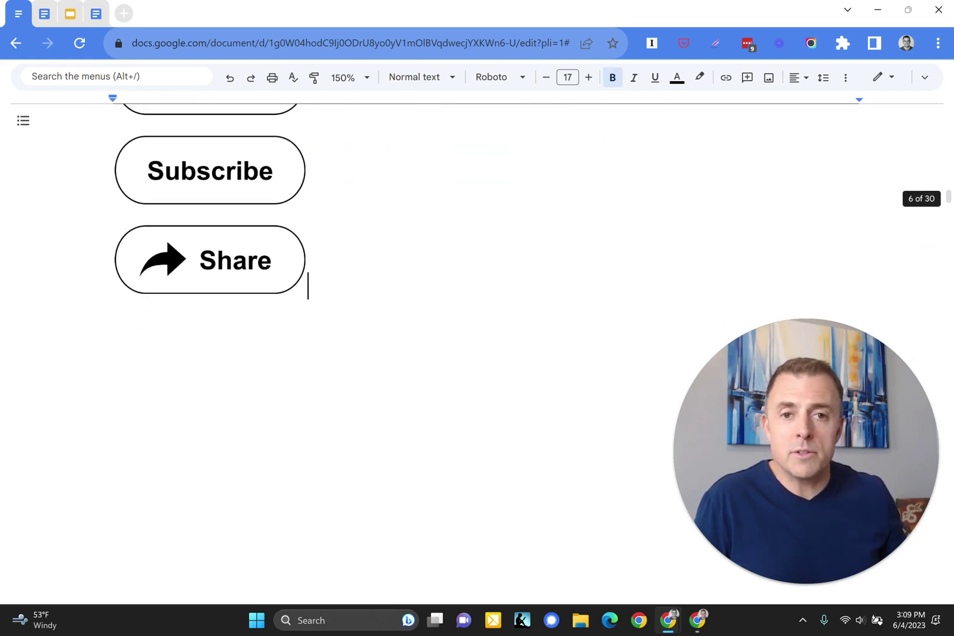
text(Remember!)
text(@ Me & this outline)
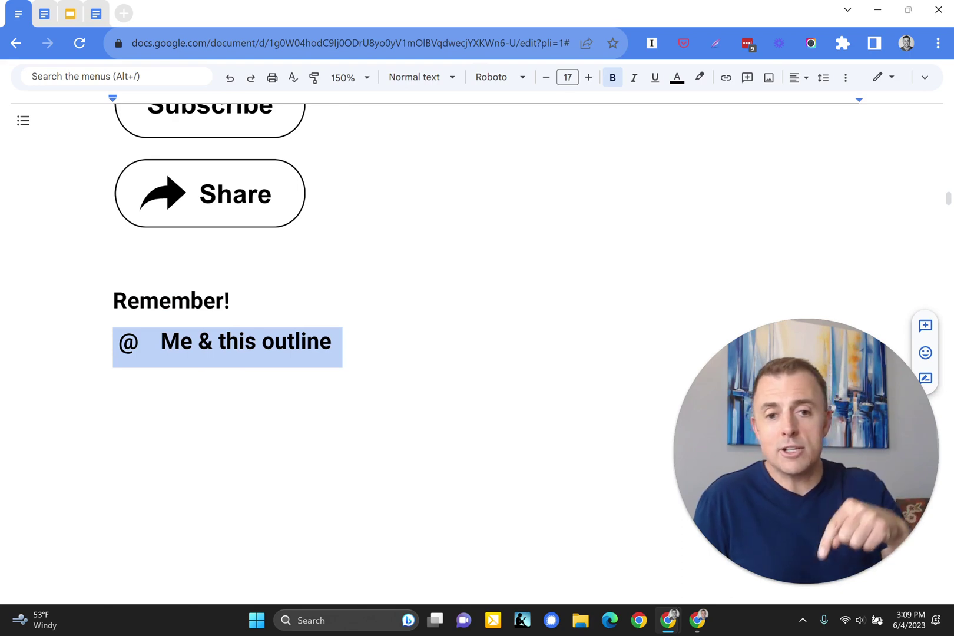
text(❓ Leave questions!)
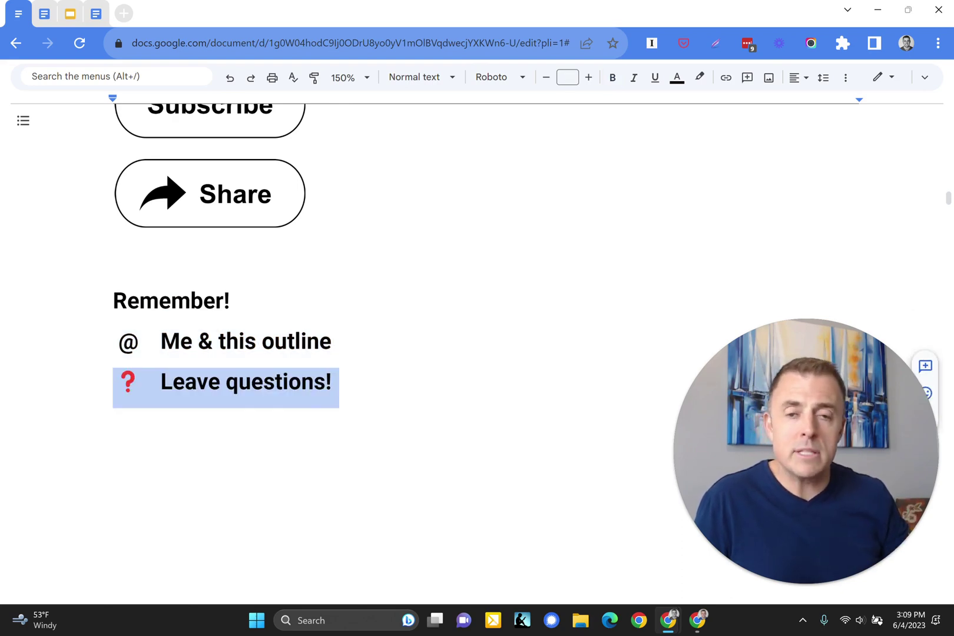